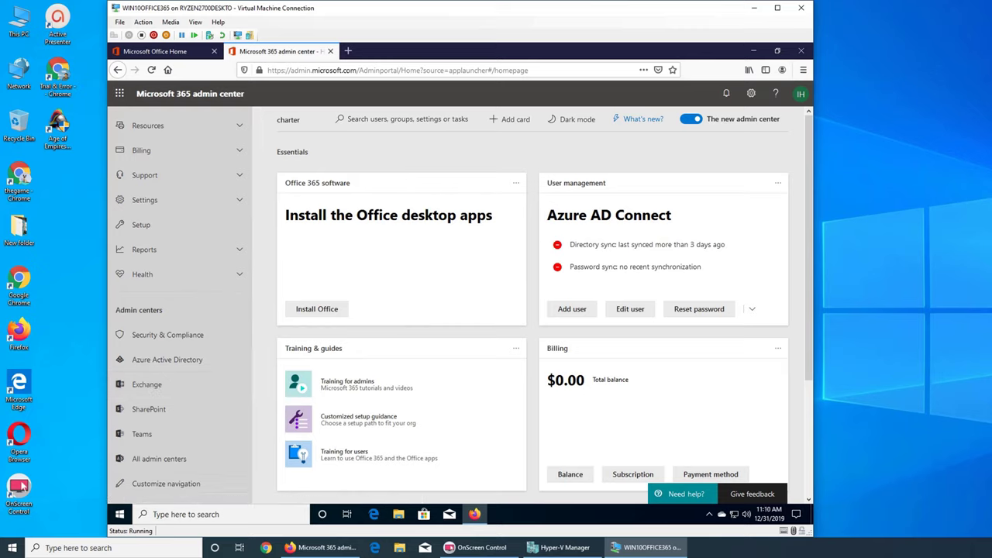
Open the Exchange admin center from the Microsoft 365 admin center and go to its mobile device access settings
click(22, 486)
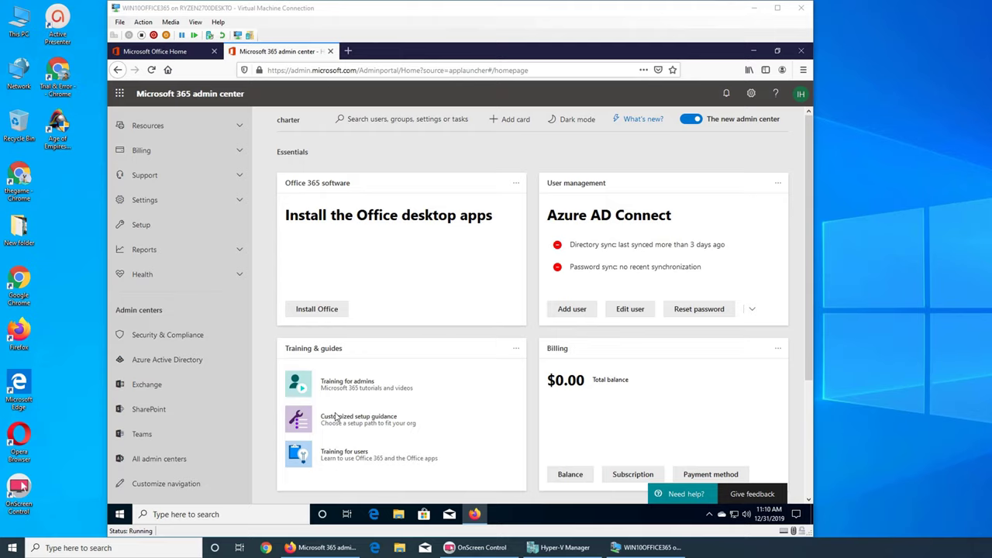
click(149, 387)
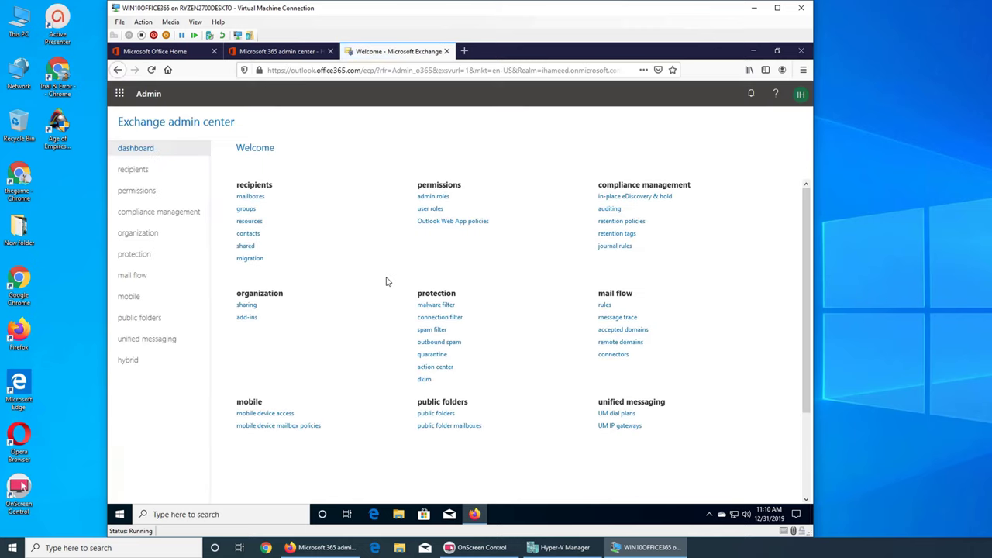
click(136, 299)
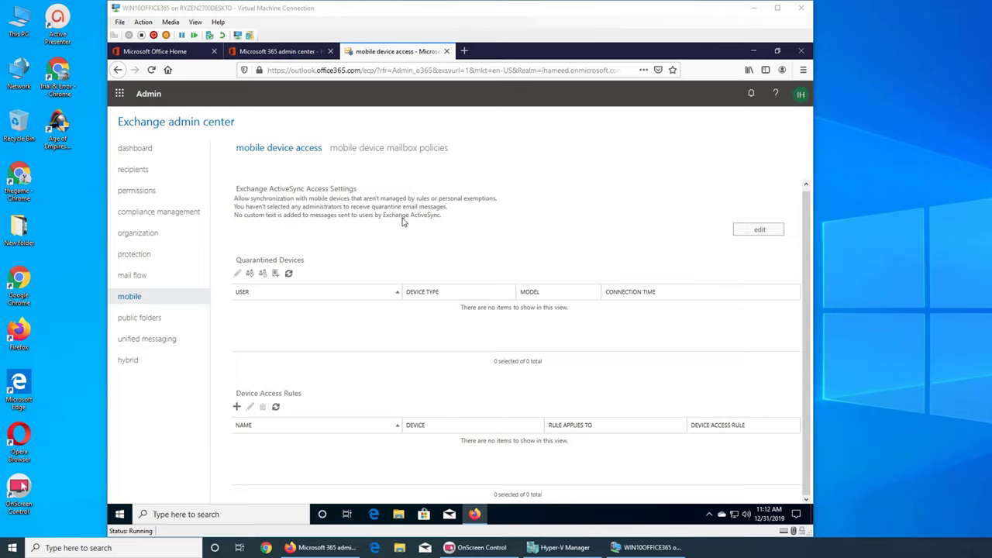
Try adding an administrator as a quarantine notification recipient in the Exchange ActiveSync access settings, and discard the changes
click(756, 234)
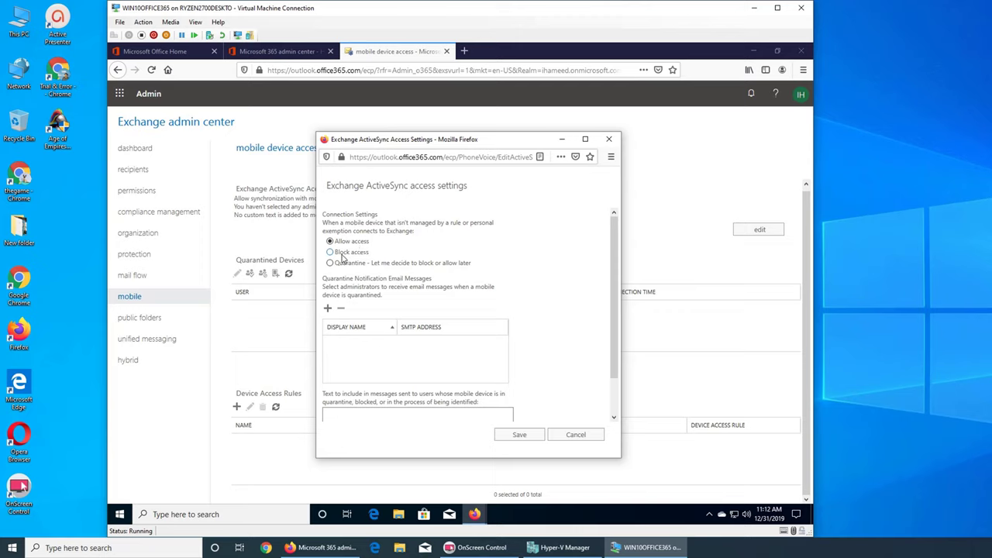
scroll(543, 317, down, 1)
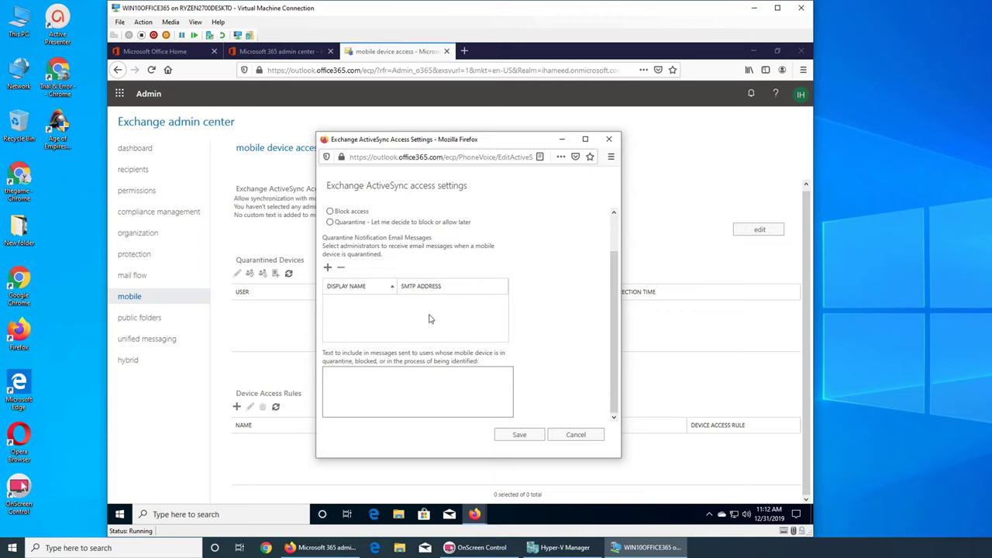
click(327, 268)
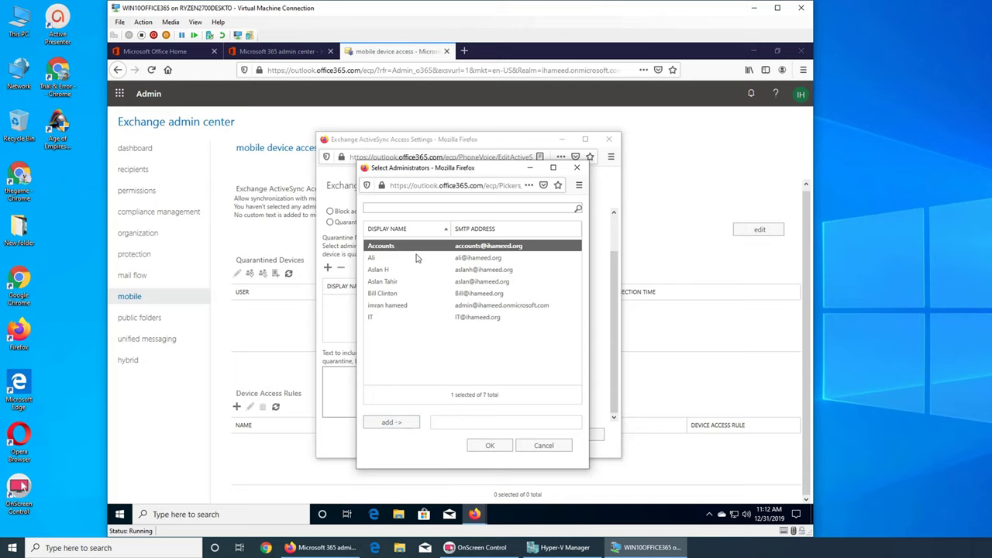
click(380, 306)
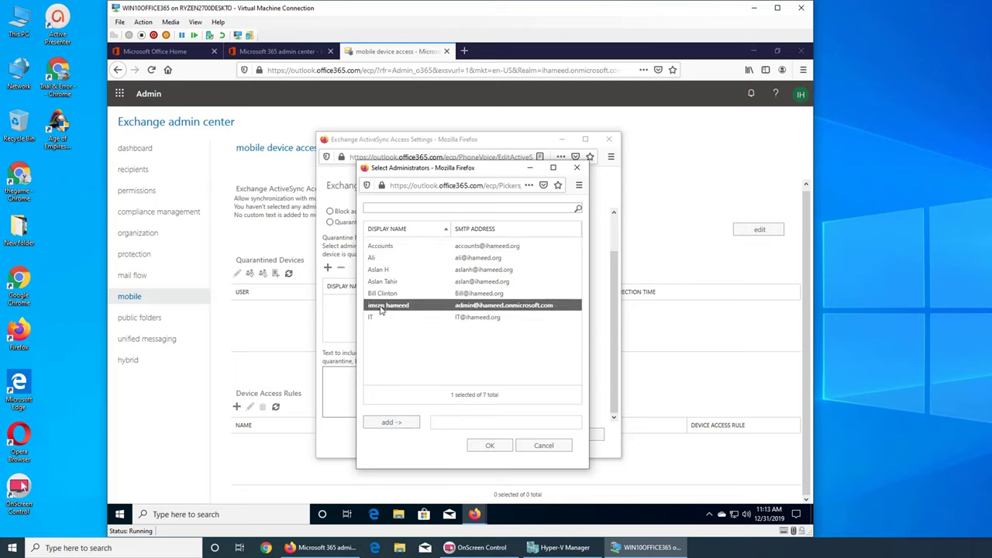
click(384, 259)
click(385, 423)
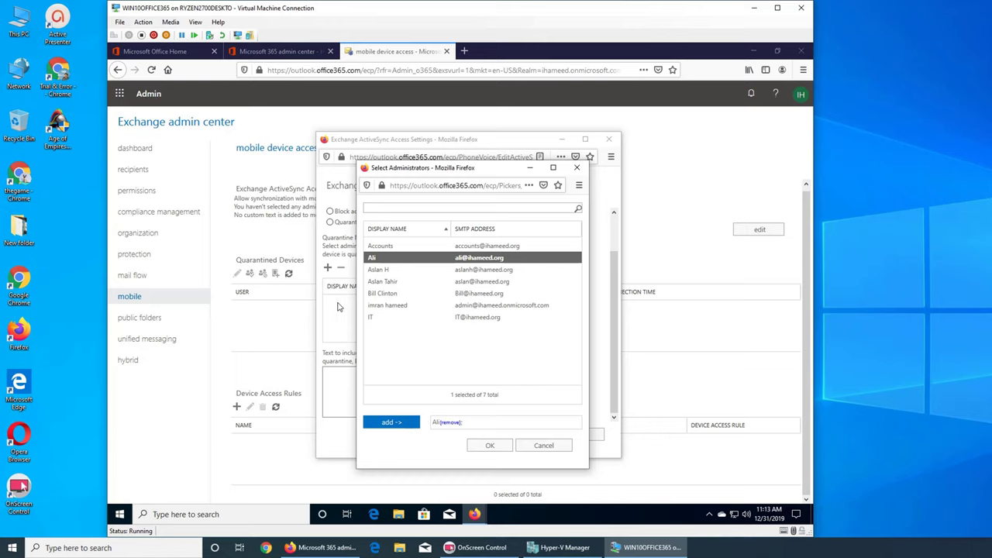
click(543, 445)
click(571, 435)
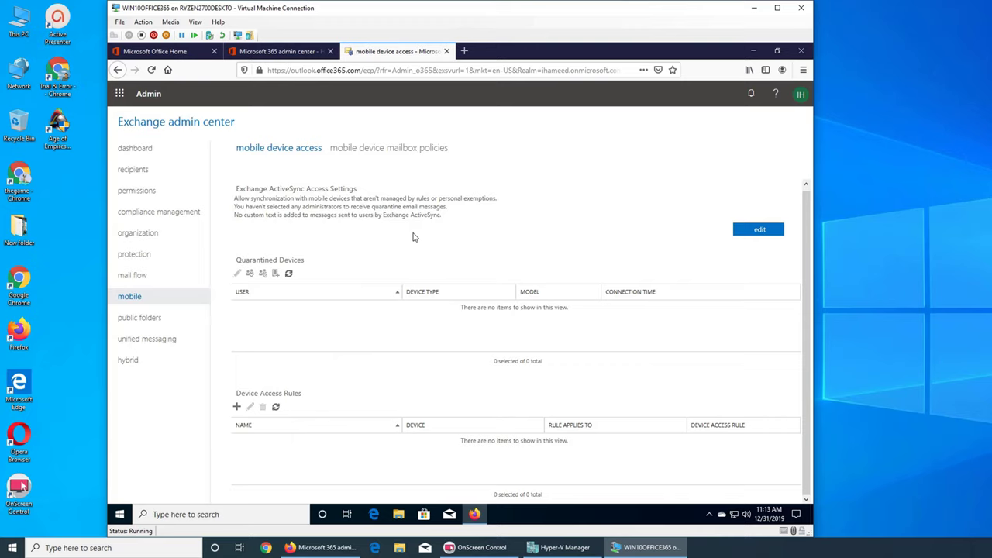
Review the field for custom text sent to users of quarantined or blocked devices in the Exchange ActiveSync access settings, without saving
click(756, 228)
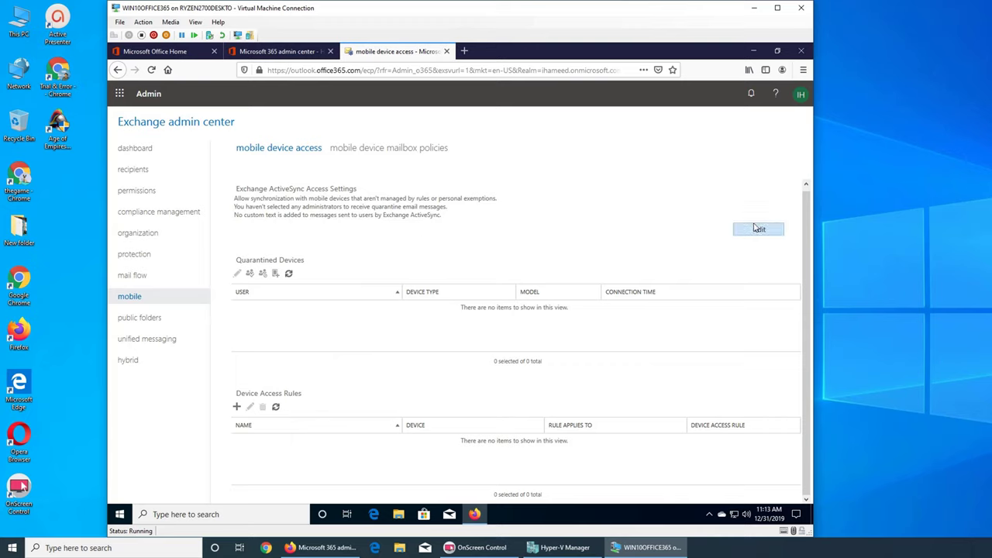
scroll(391, 386, down, 1)
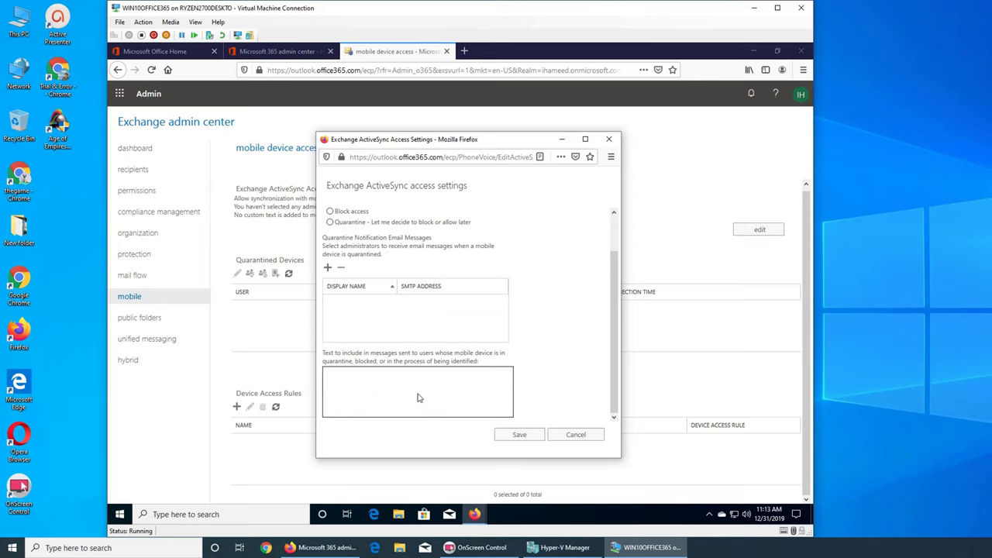
click(456, 390)
click(561, 438)
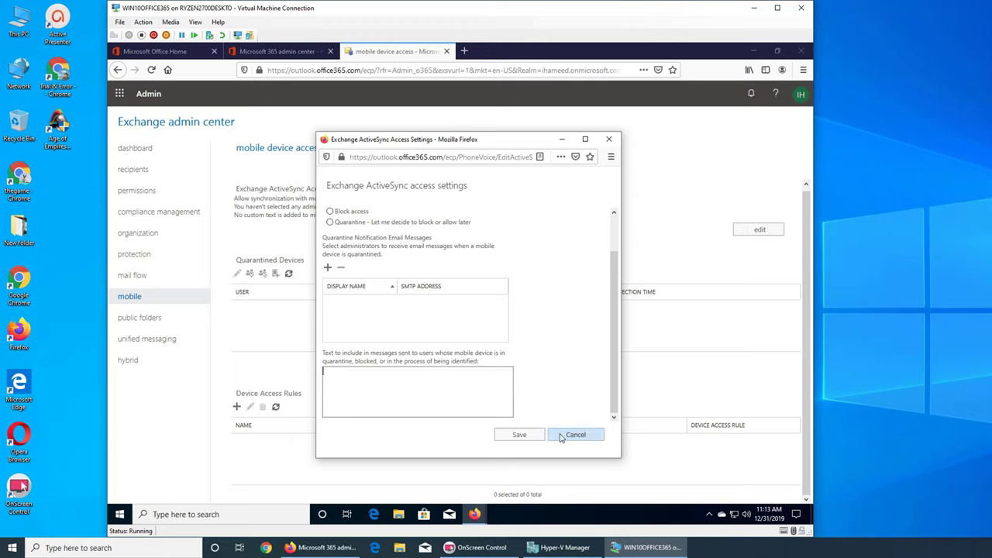
click(562, 438)
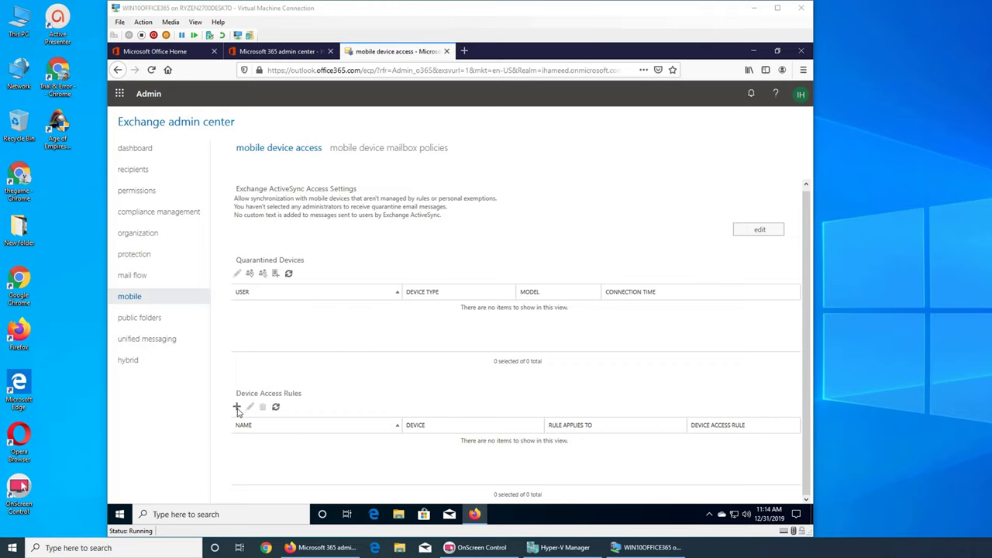
click(271, 373)
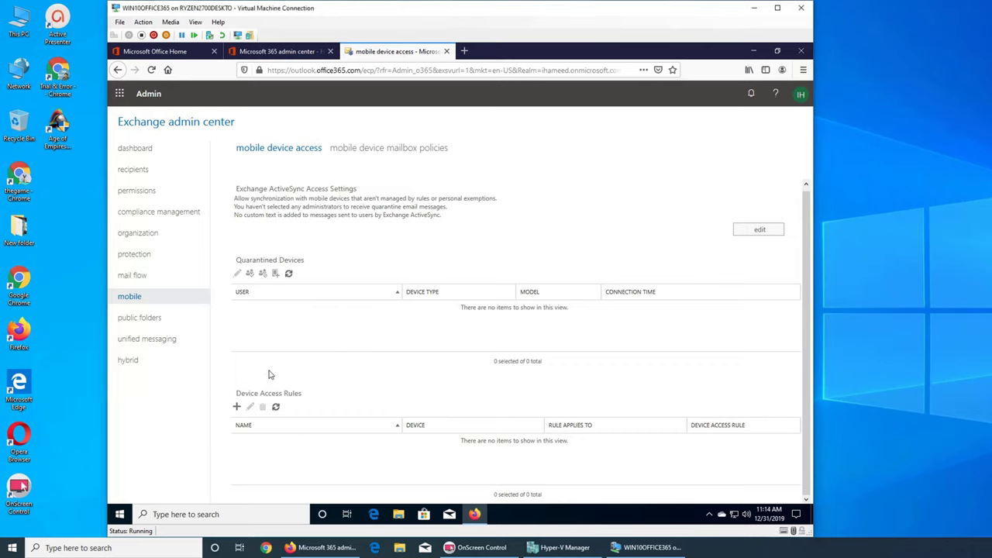
Start a new device access rule and check which device families and models can be chosen for it
click(236, 408)
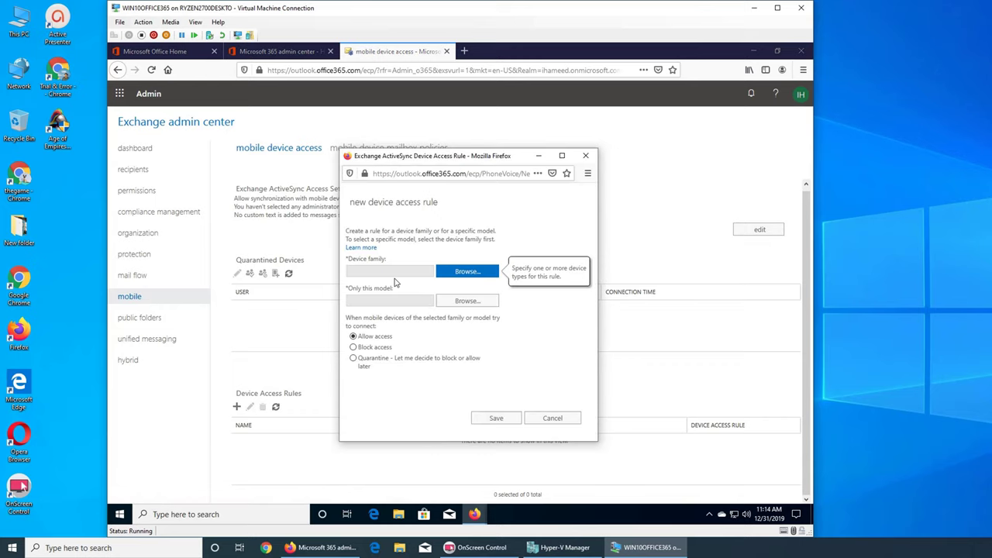
click(467, 271)
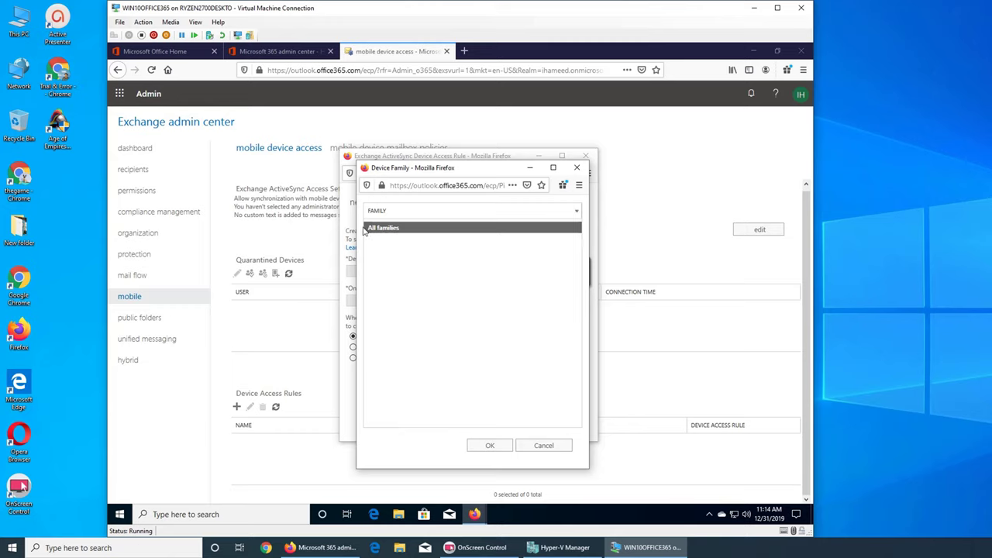
click(546, 445)
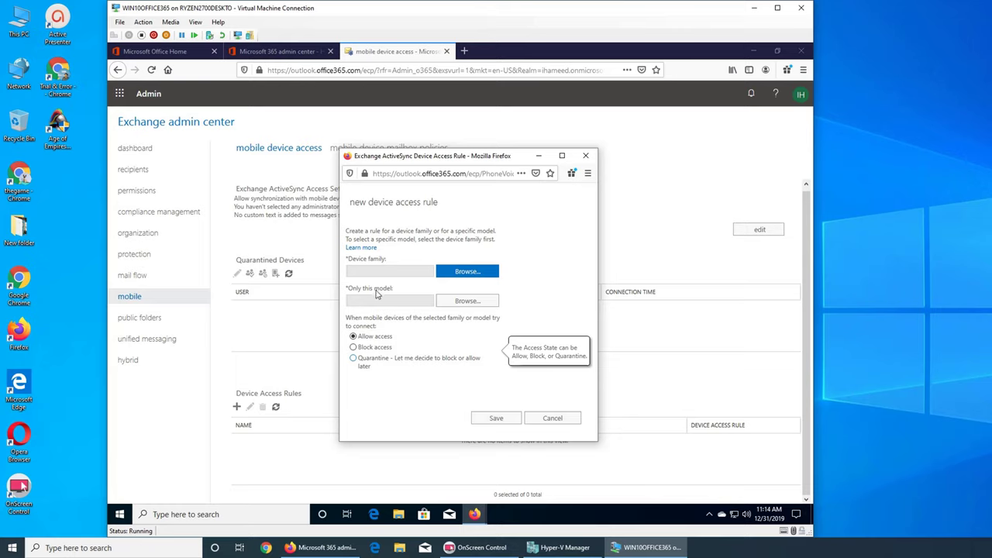
click(467, 302)
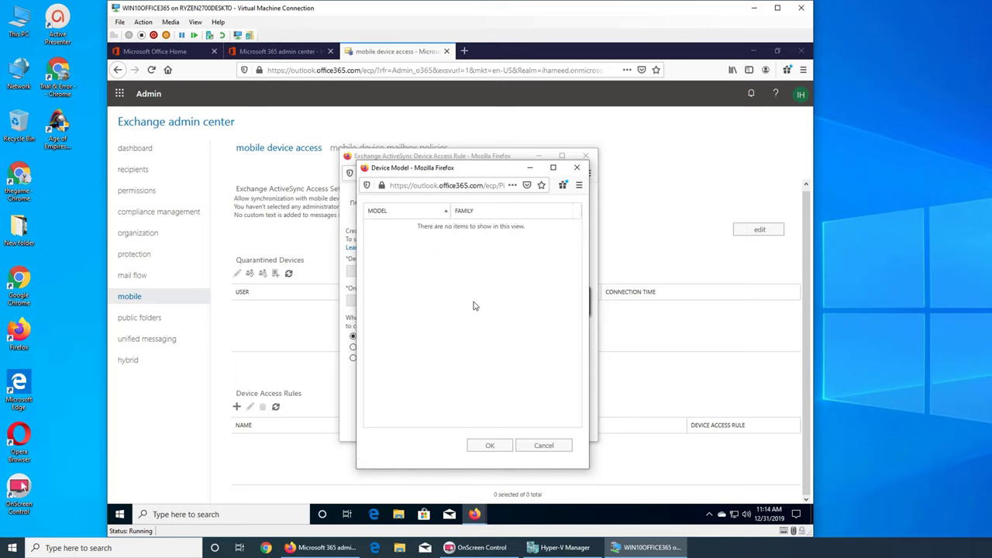
click(545, 446)
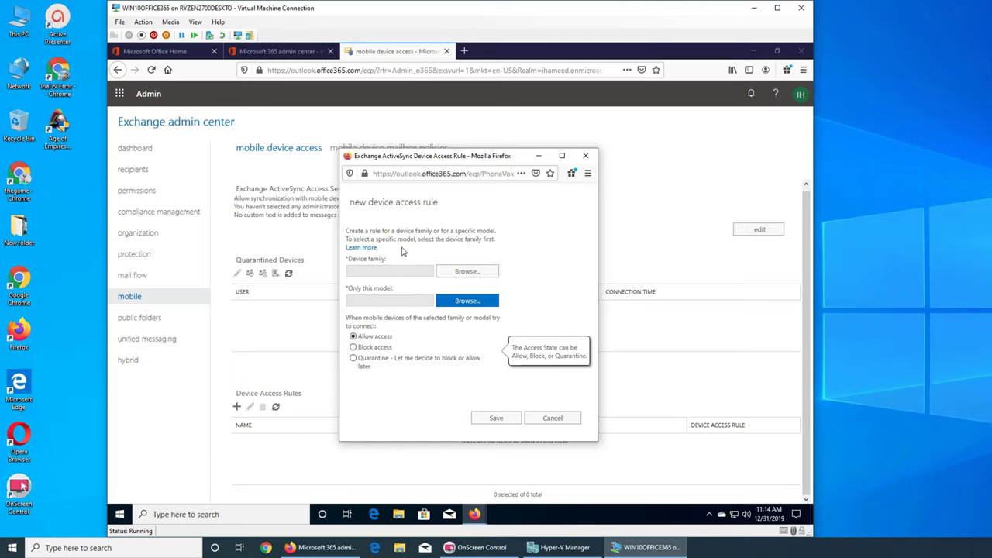
Try the new device access rule with All families as device family, check the model choices, clear the family and discard the rule
click(468, 271)
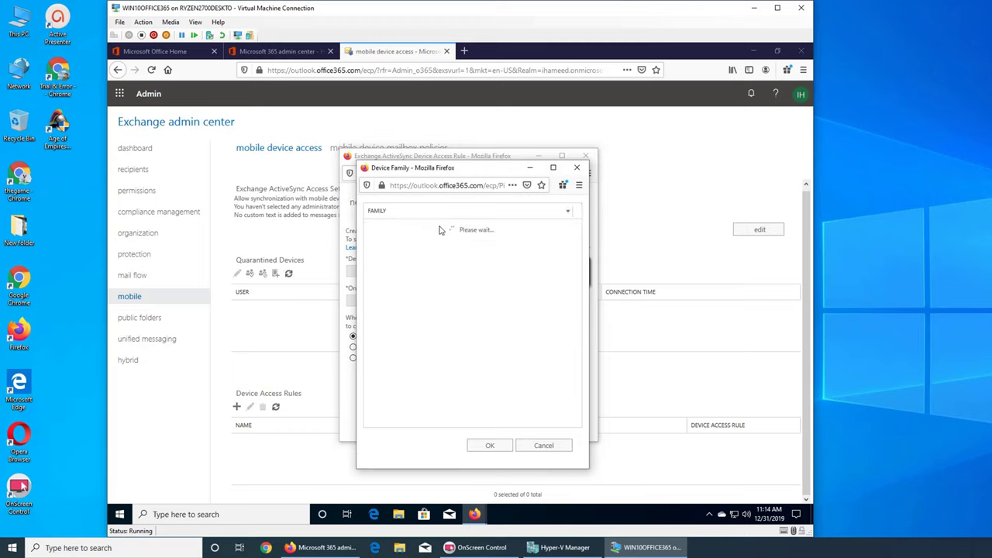
click(396, 234)
click(494, 446)
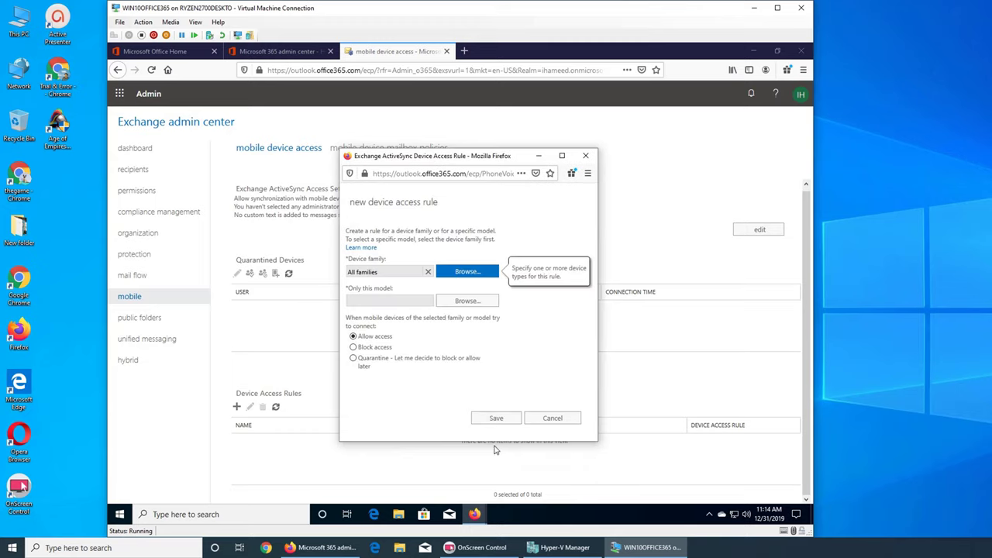
click(467, 301)
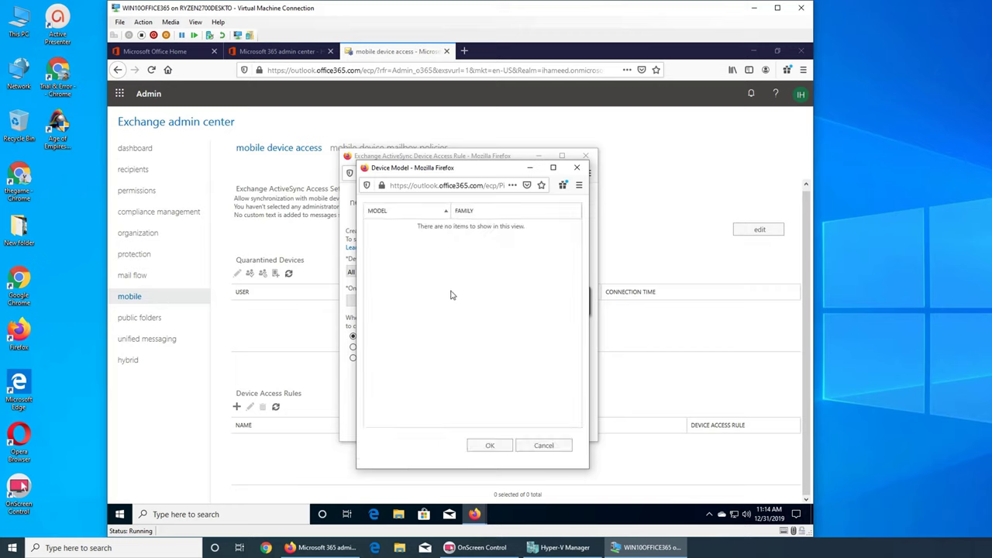
click(543, 444)
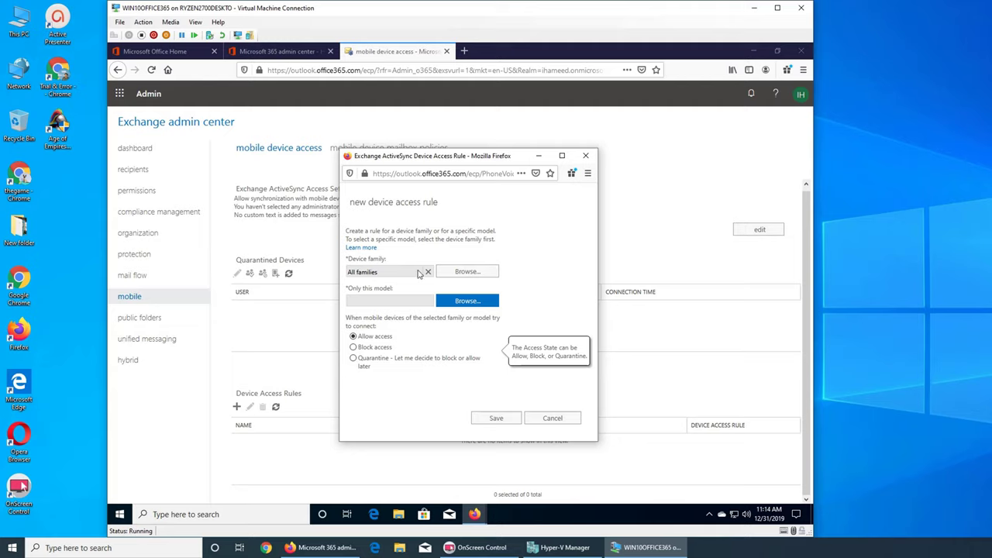
click(427, 271)
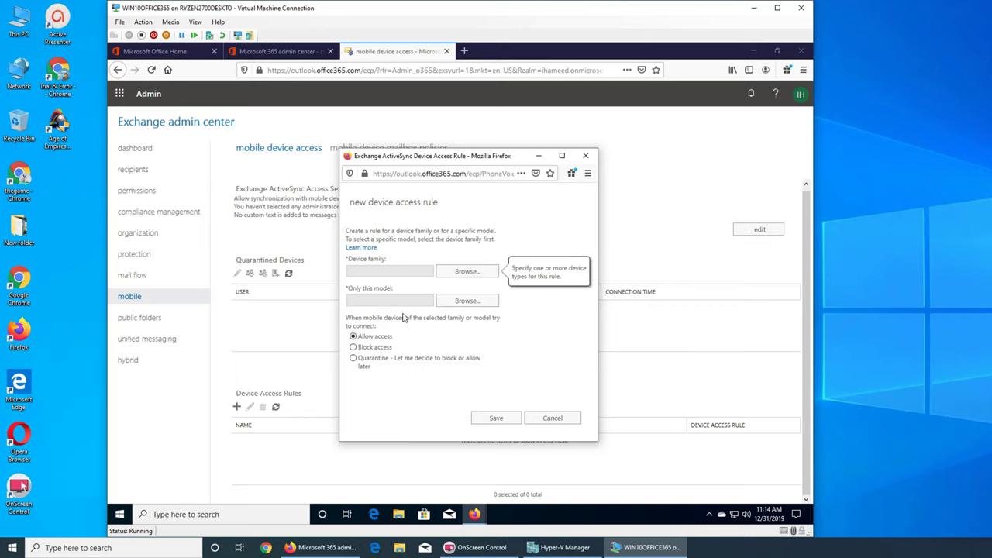
mouse_move(433, 338)
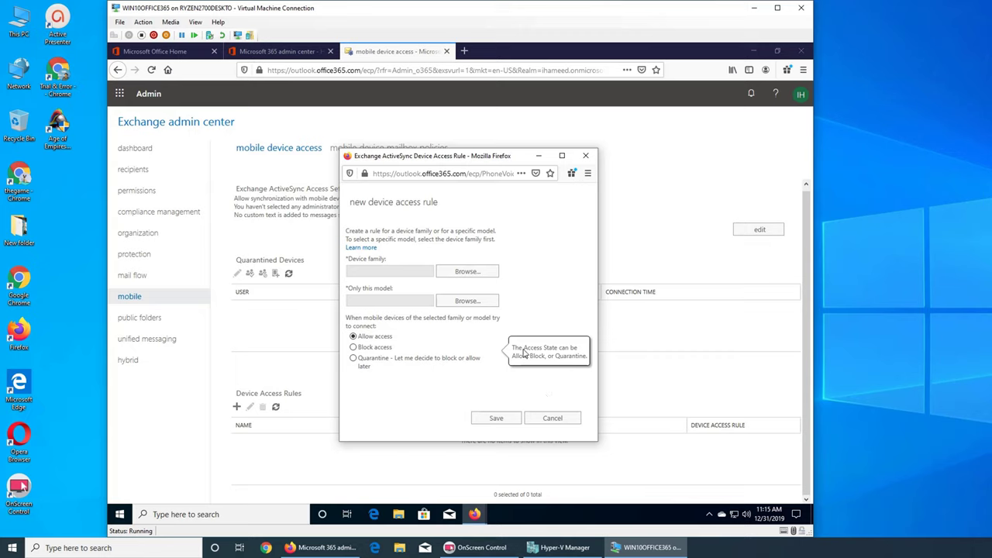
click(545, 419)
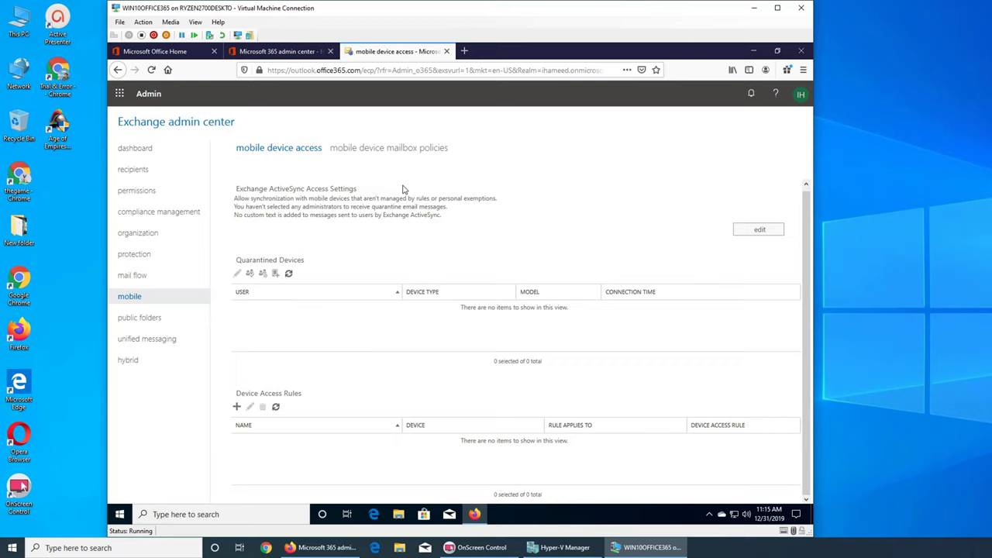
Examine the password and encryption options offered for a new mobile device mailbox policy, and close it without saving
click(357, 153)
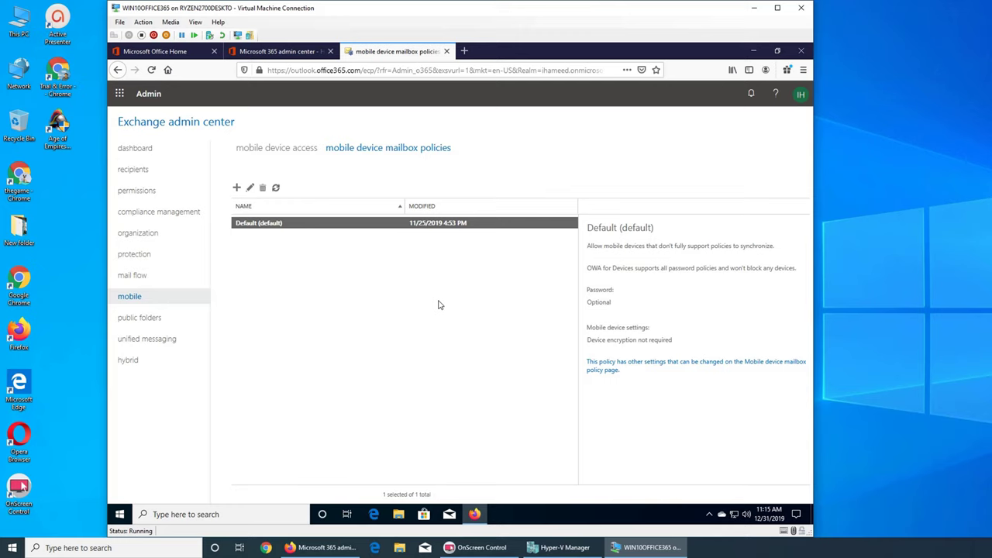
click(237, 187)
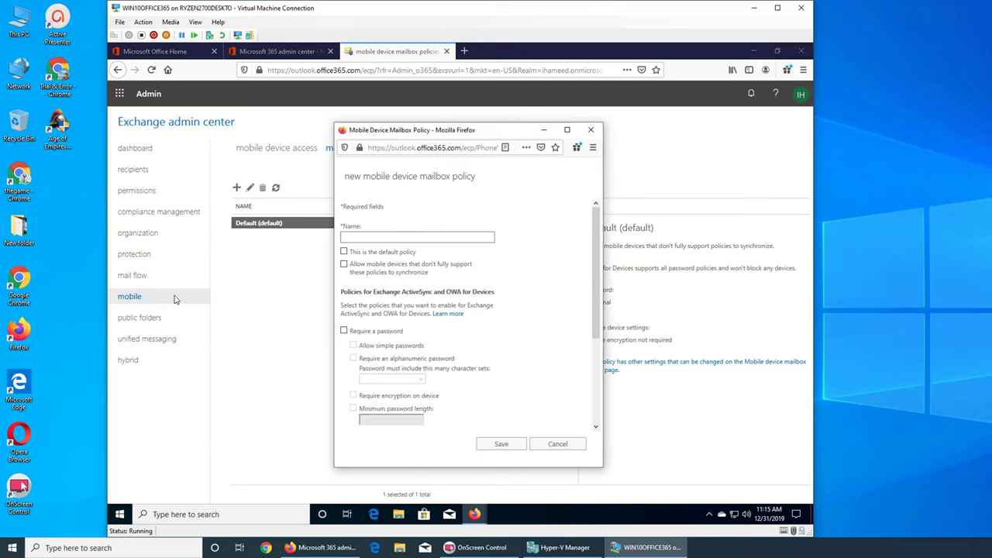
scroll(442, 294, down, 3)
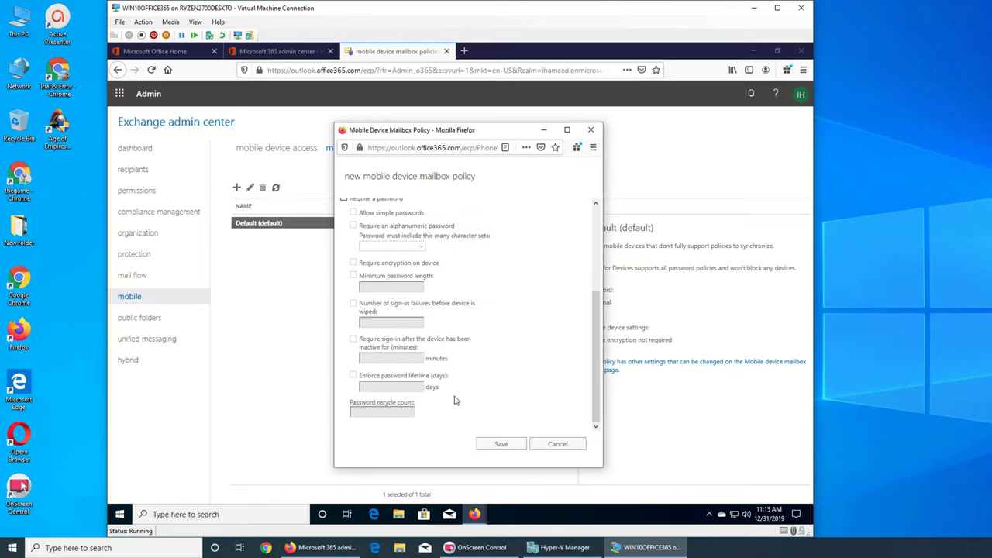
scroll(468, 238, up, 5)
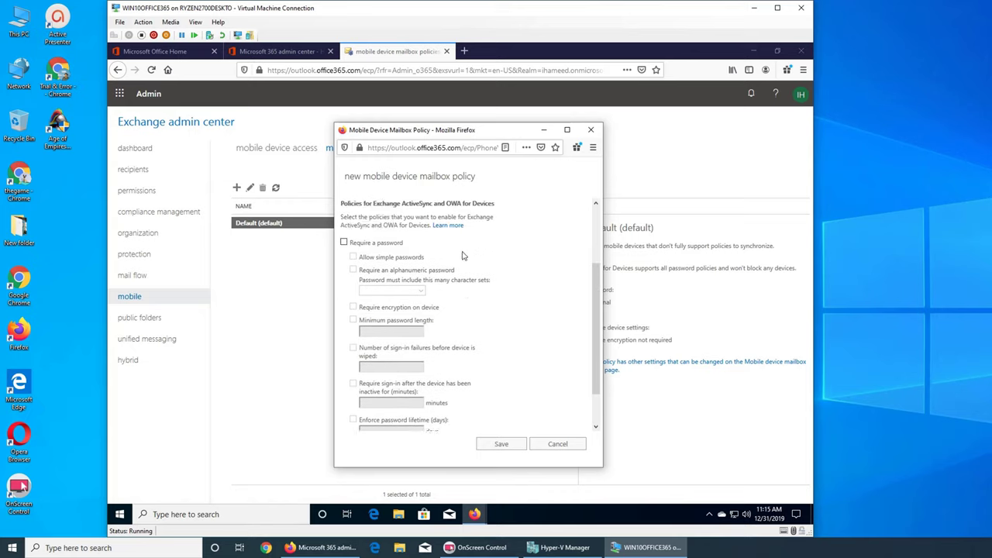
scroll(496, 333, down, 5)
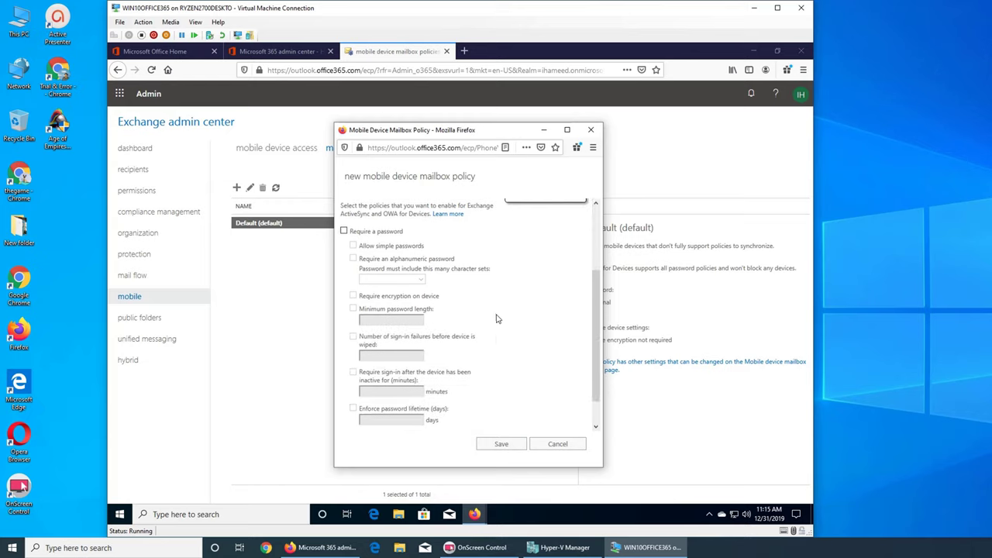
click(556, 444)
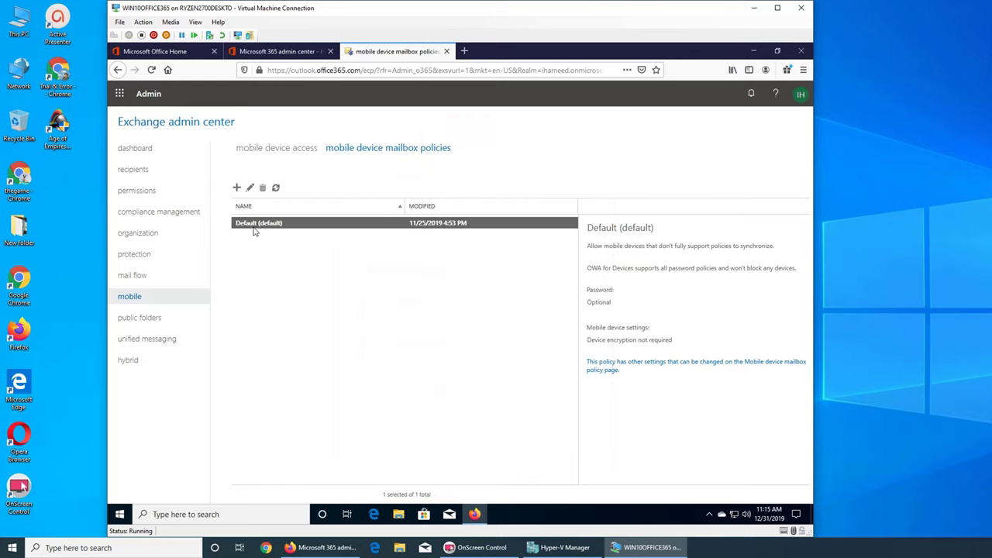
Review the general and security settings of the Default mobile device mailbox policy
click(250, 188)
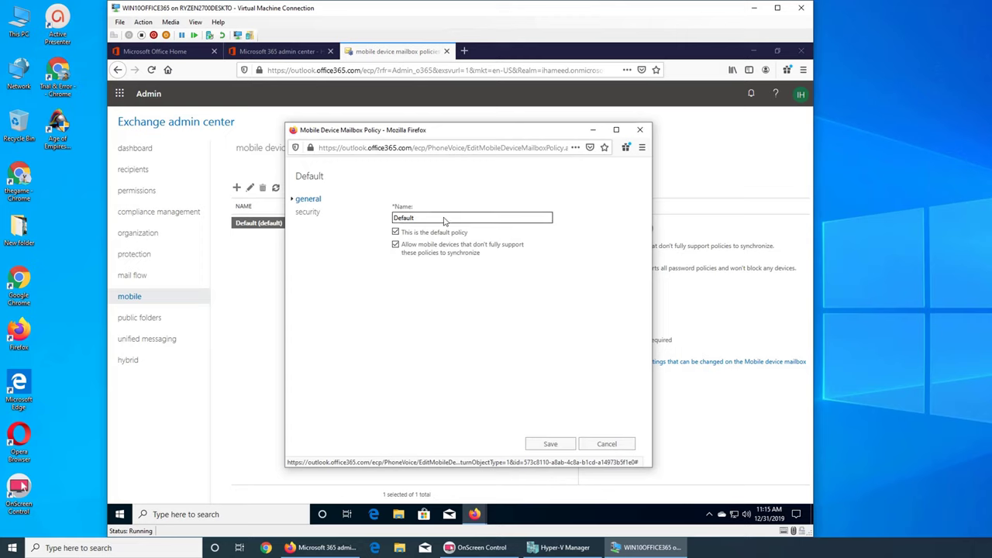
mouse_move(451, 237)
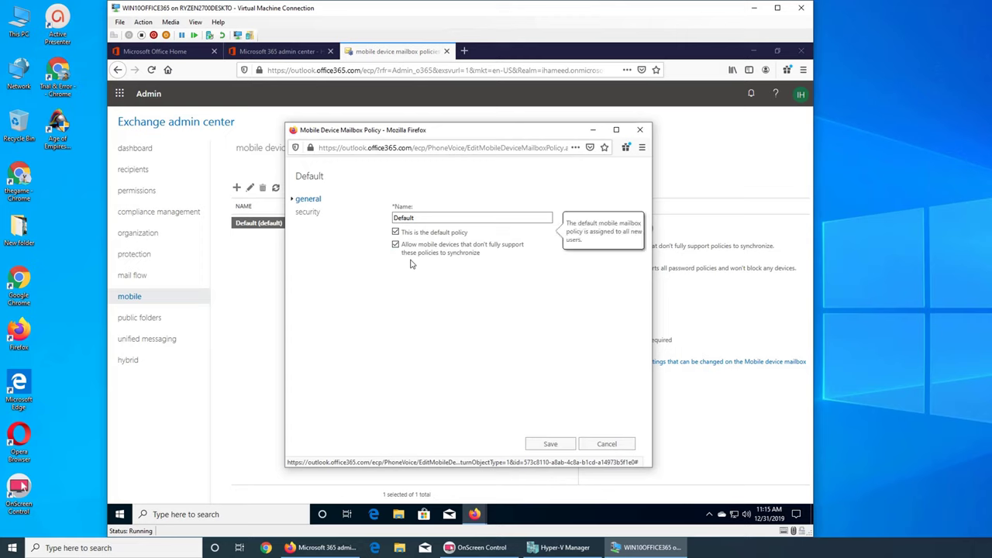
mouse_move(410, 260)
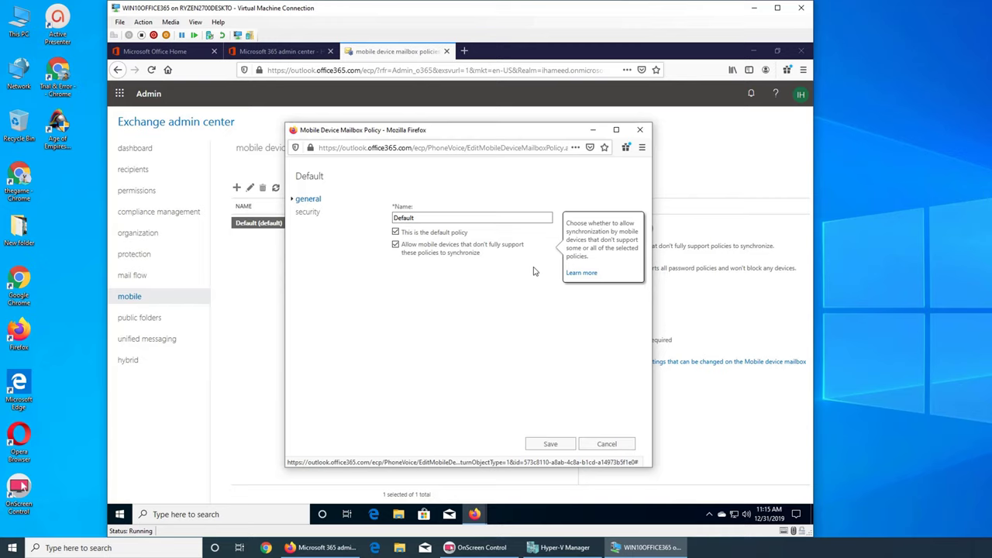
click(313, 217)
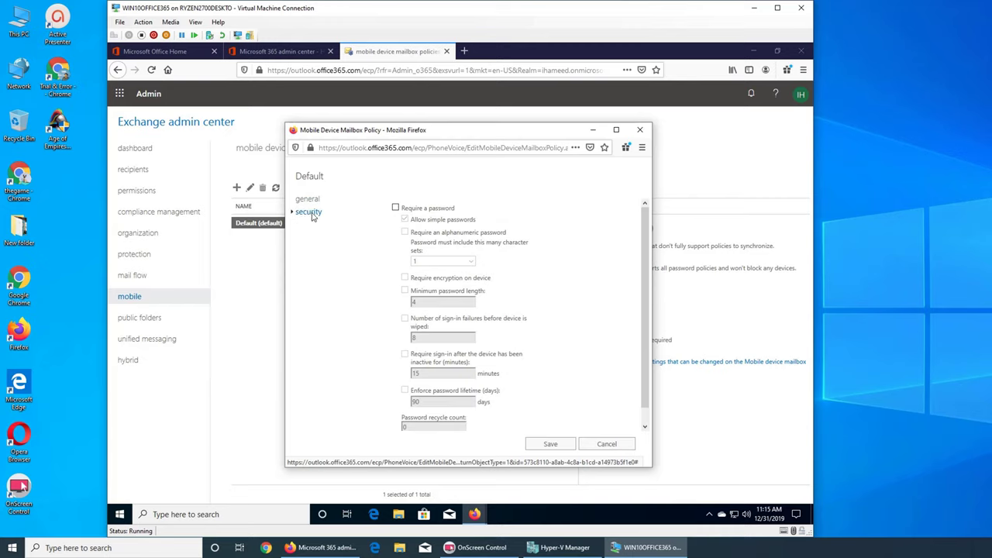
scroll(417, 281, down, 1)
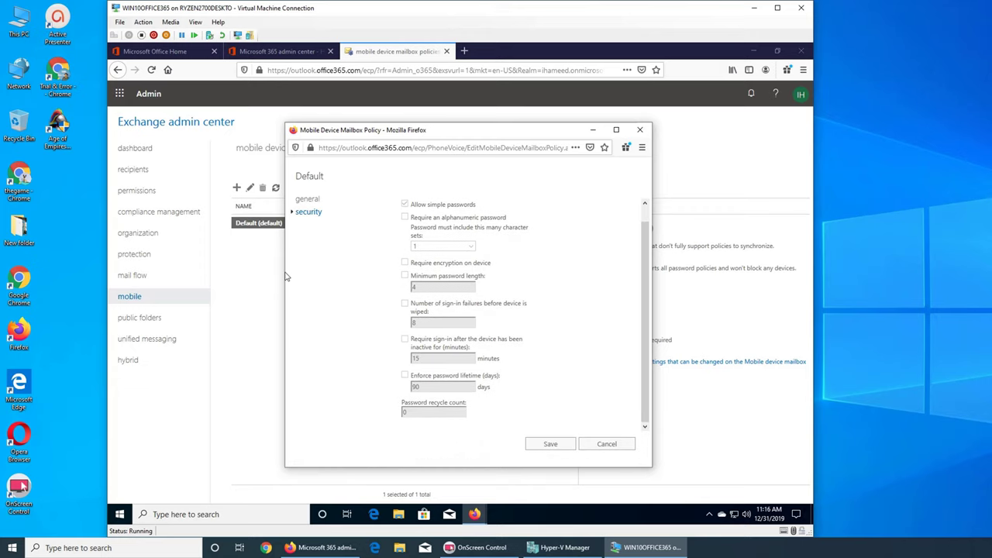
Open a new mobile device mailbox policy form beside the Default policy and compare their security options
click(236, 187)
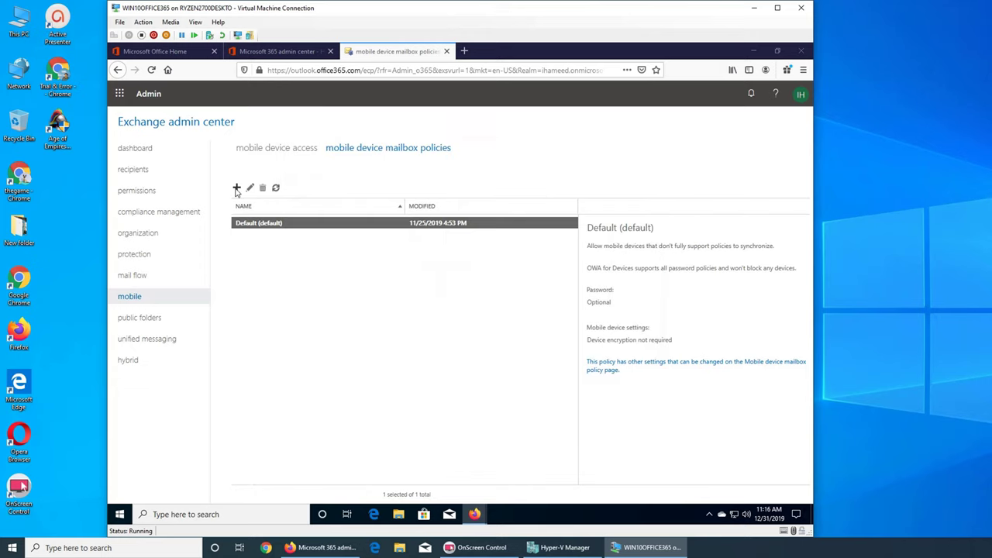
drag(434, 129, 208, 152)
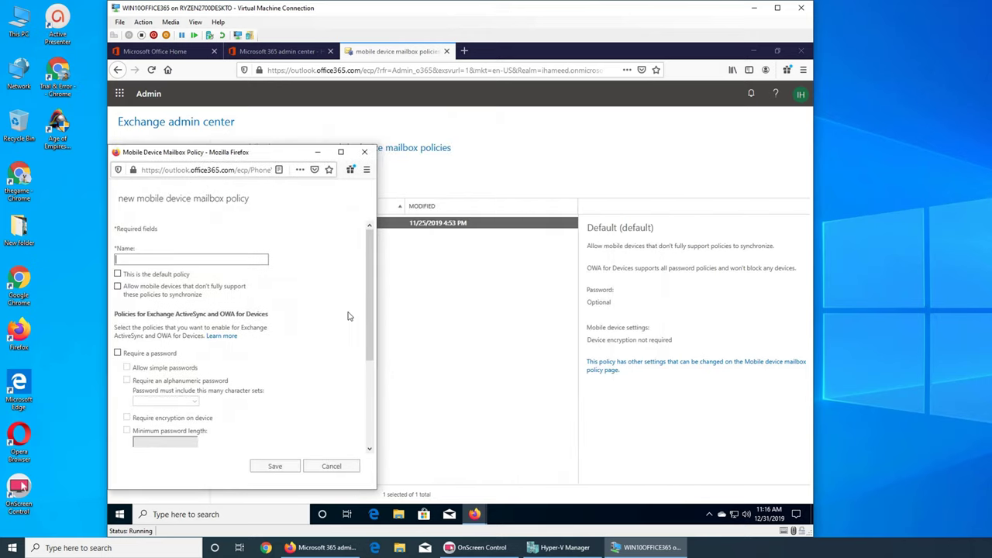
mouse_move(489, 513)
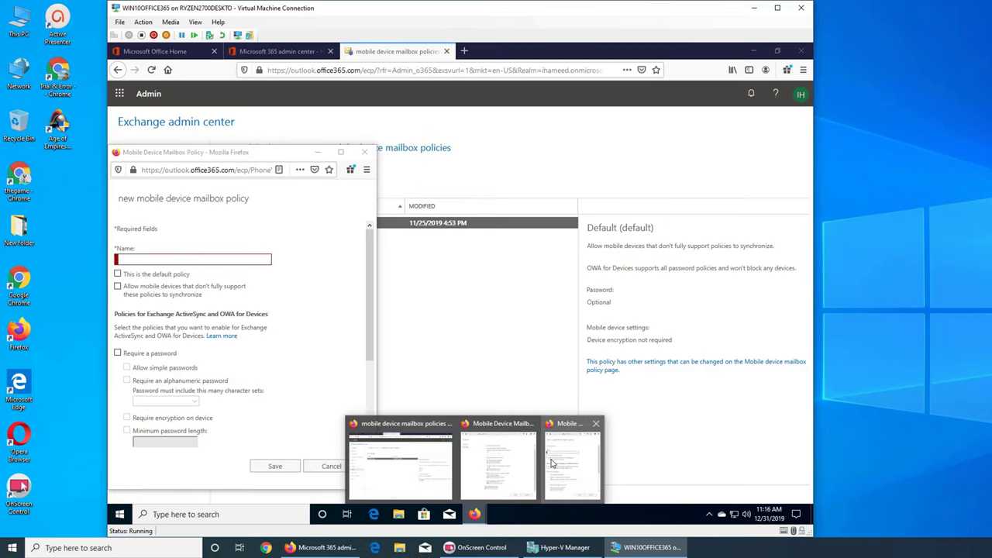
click(555, 463)
drag(466, 133, 582, 151)
drag(270, 161, 293, 155)
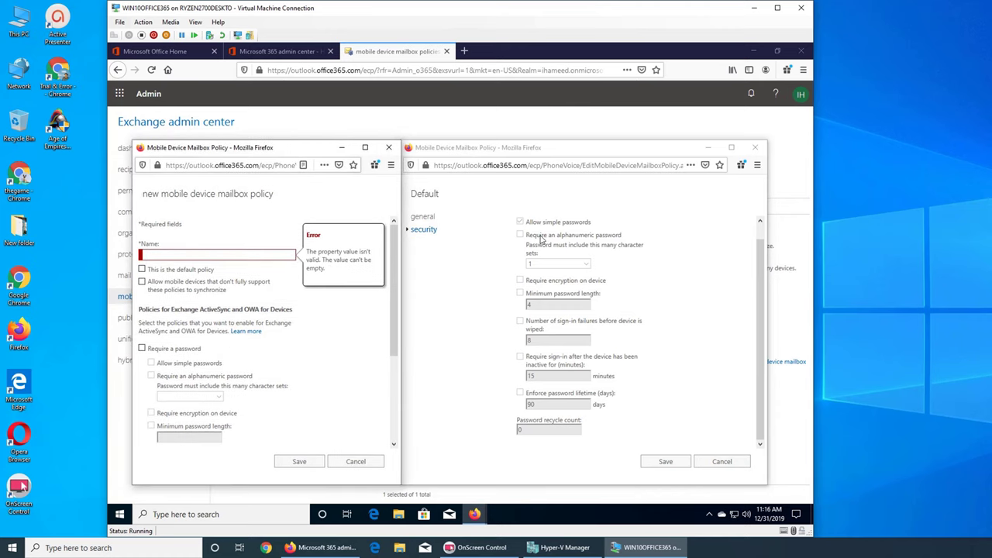
scroll(255, 345, down, 3)
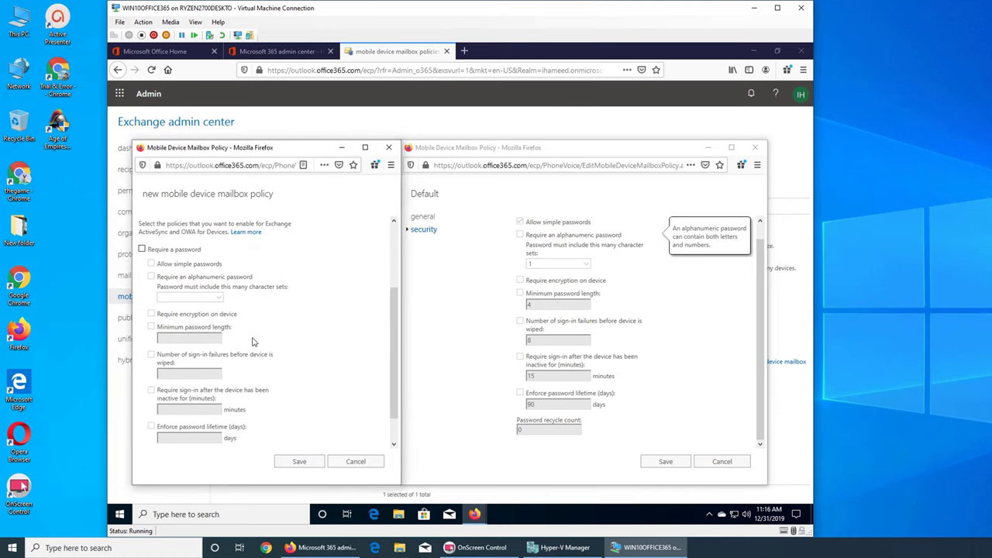
scroll(318, 285, down, 2)
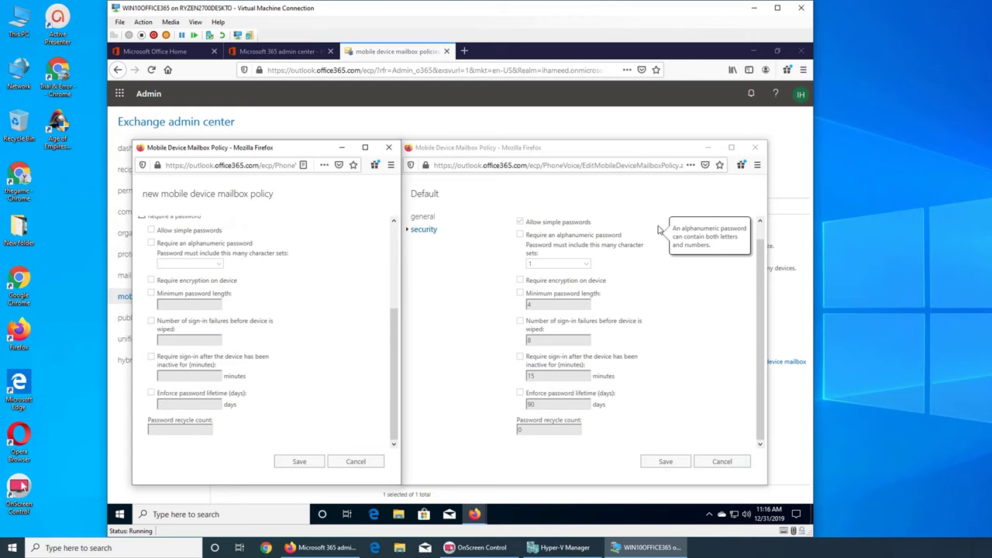
click(577, 159)
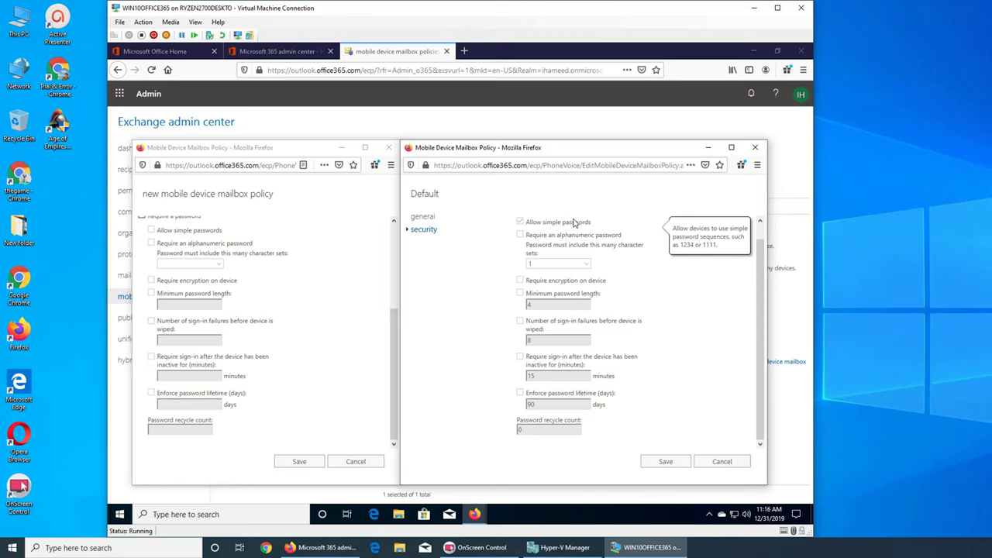
Try requiring an alphanumeric password with 1 character set in the Default policy's security settings
scroll(633, 244, up, 1)
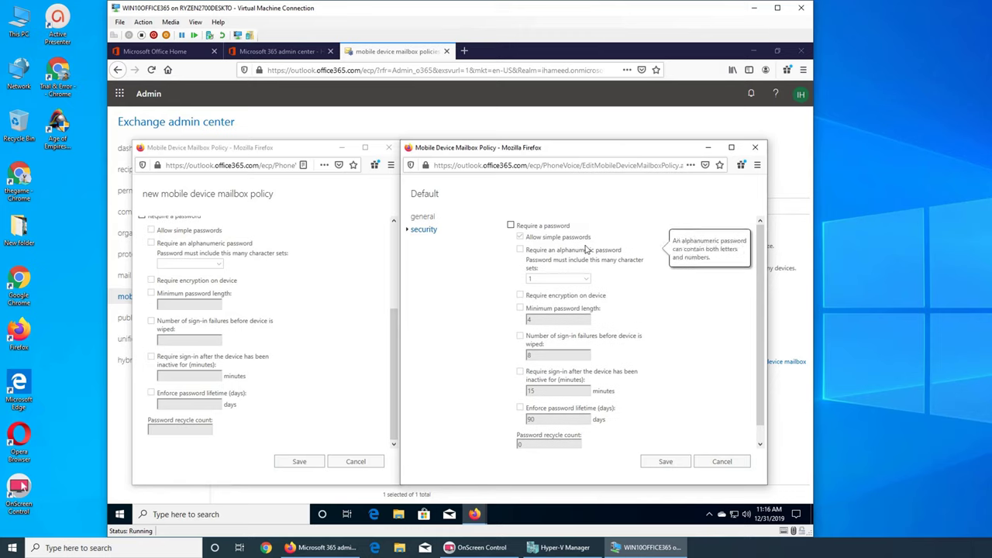
click(511, 226)
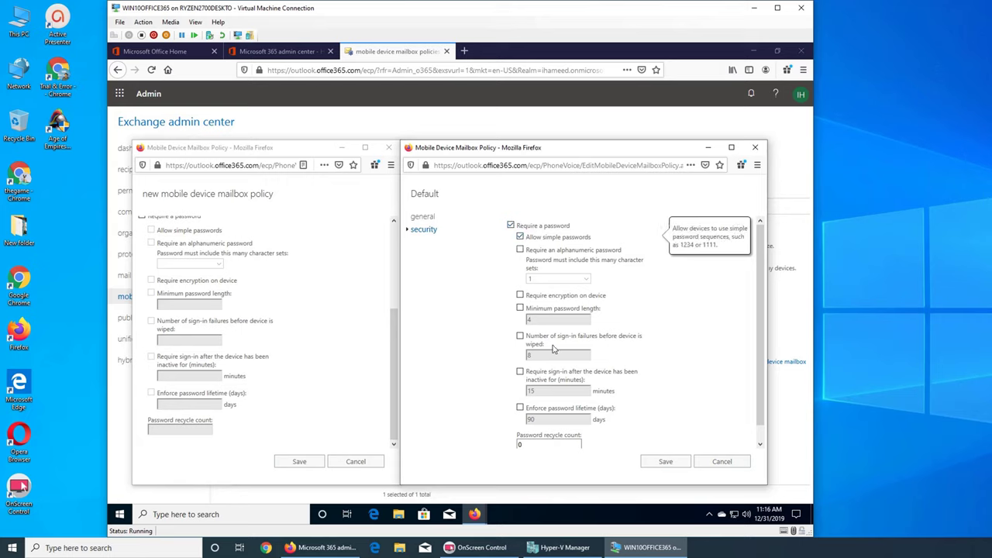
click(520, 251)
click(586, 280)
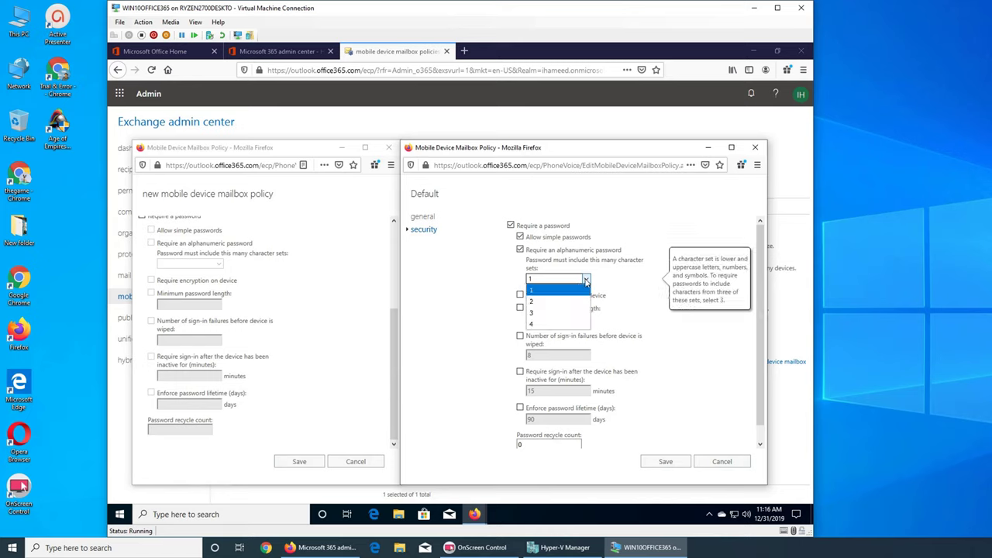
click(558, 291)
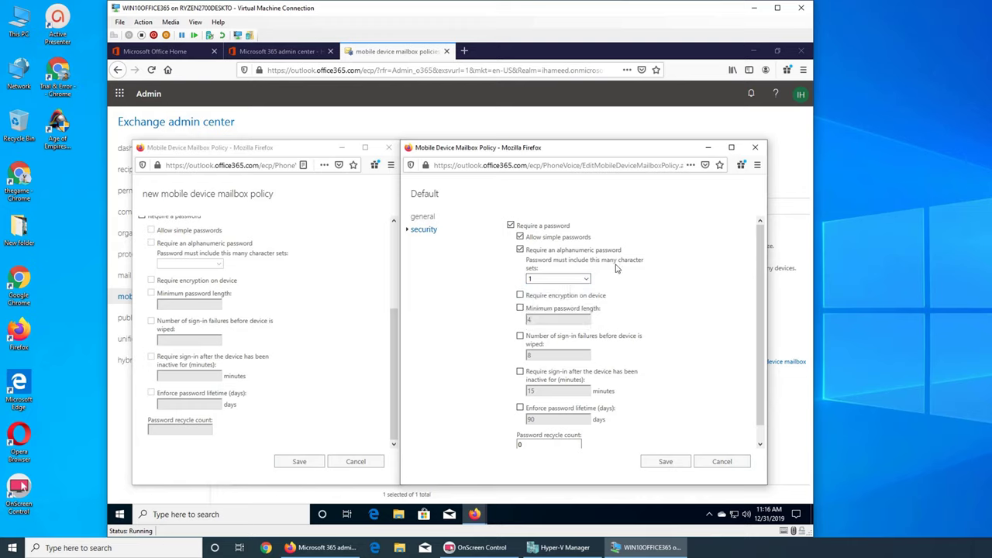
mouse_move(627, 259)
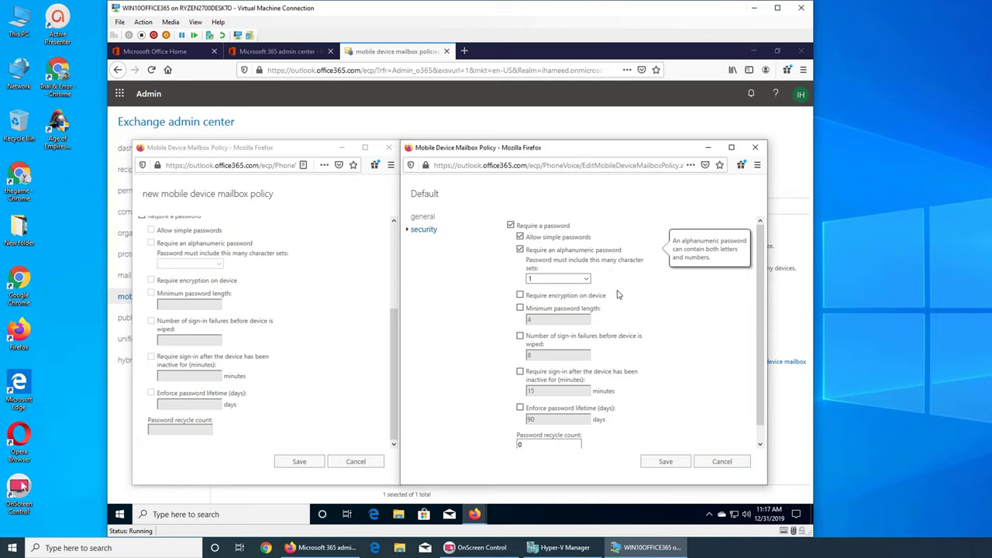
mouse_move(550, 290)
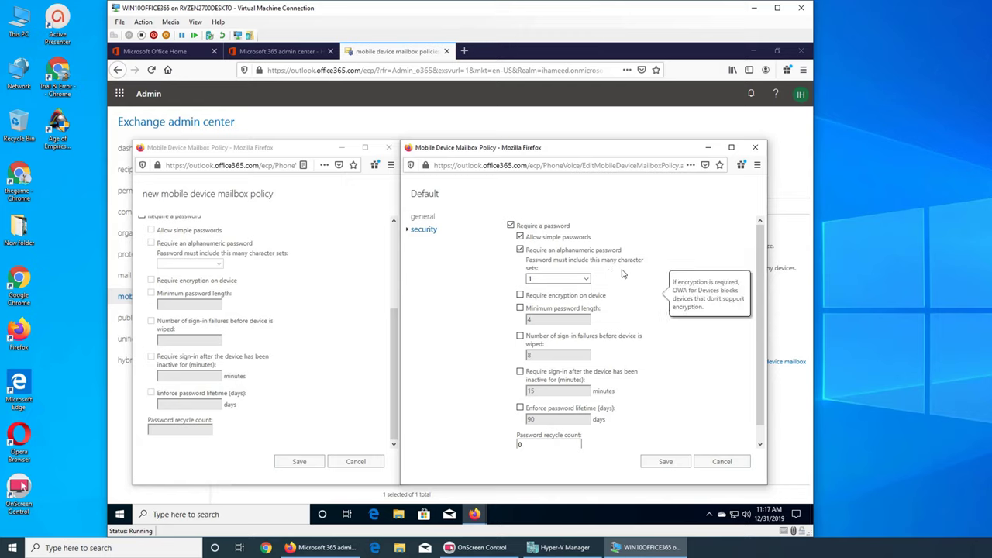
Try raising the number of character sets the Default policy's passwords must include to 4
click(582, 279)
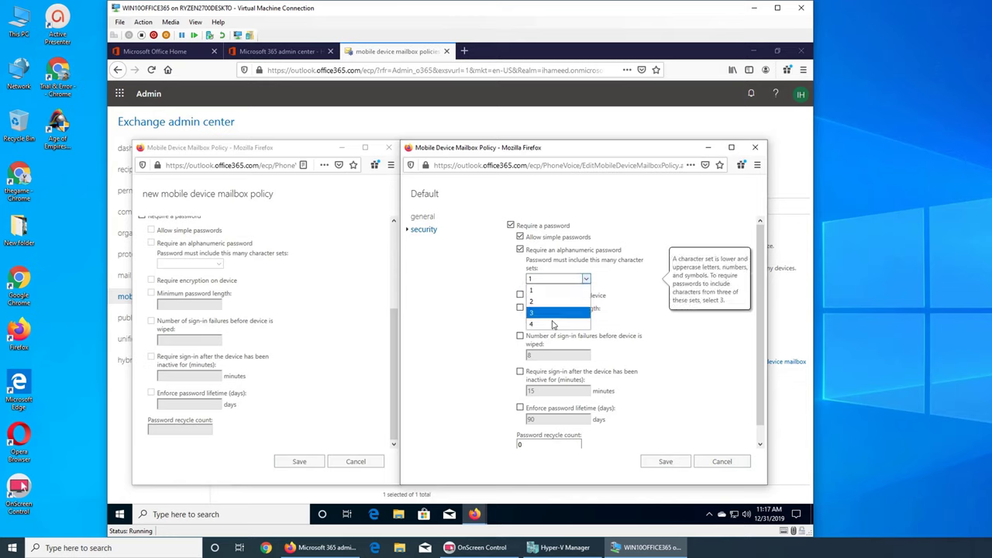
click(545, 331)
mouse_move(583, 255)
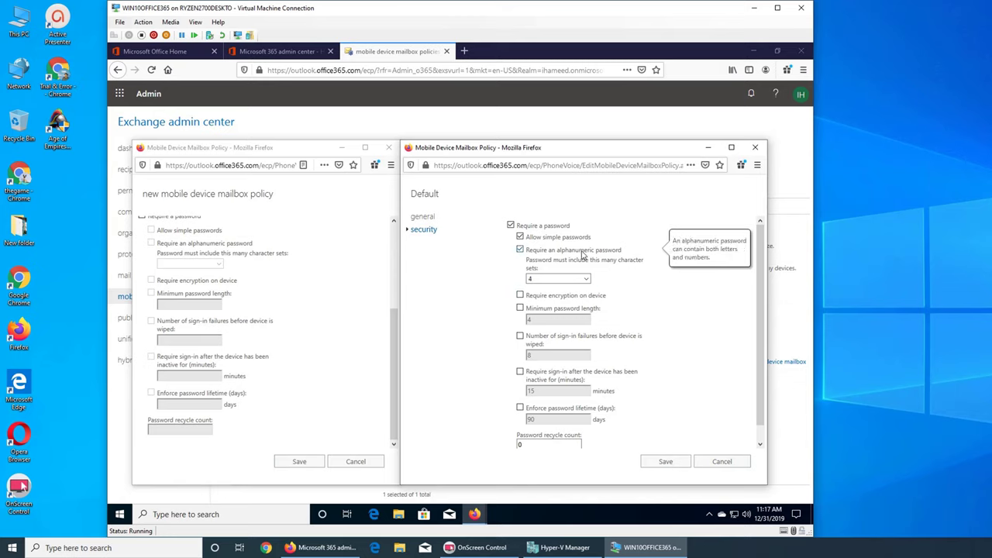
mouse_move(606, 240)
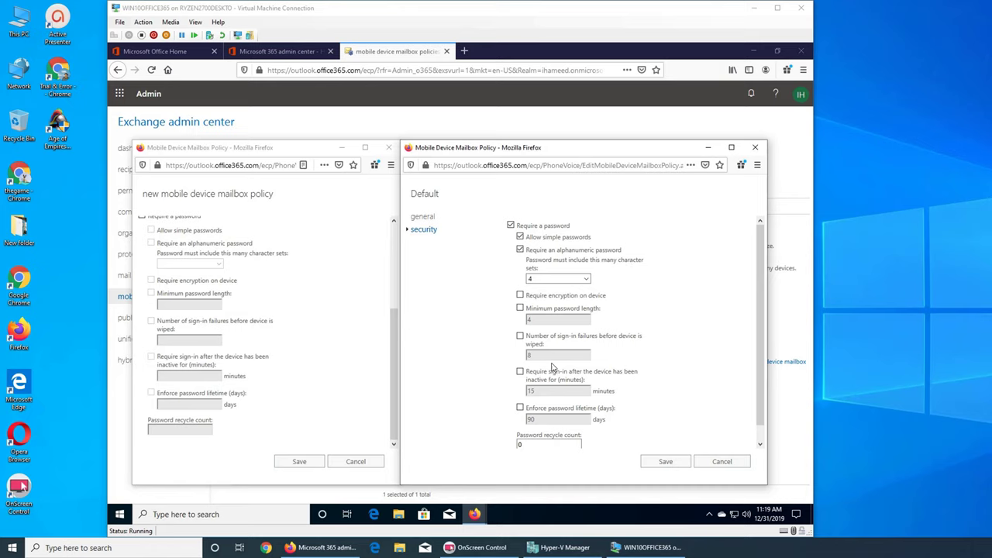
Enable a minimum password length of 8 in the Default policy and set the required character sets to 1
click(520, 309)
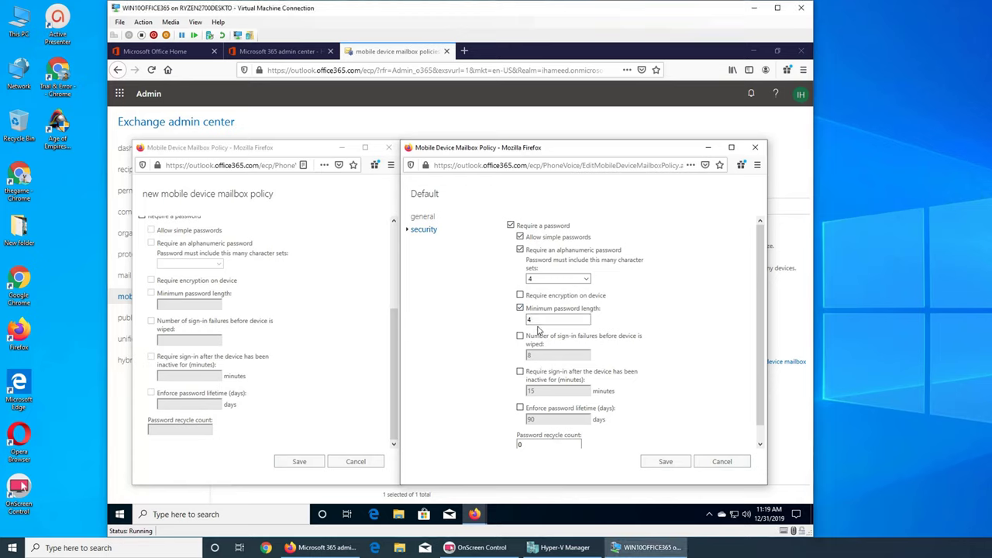
click(549, 324)
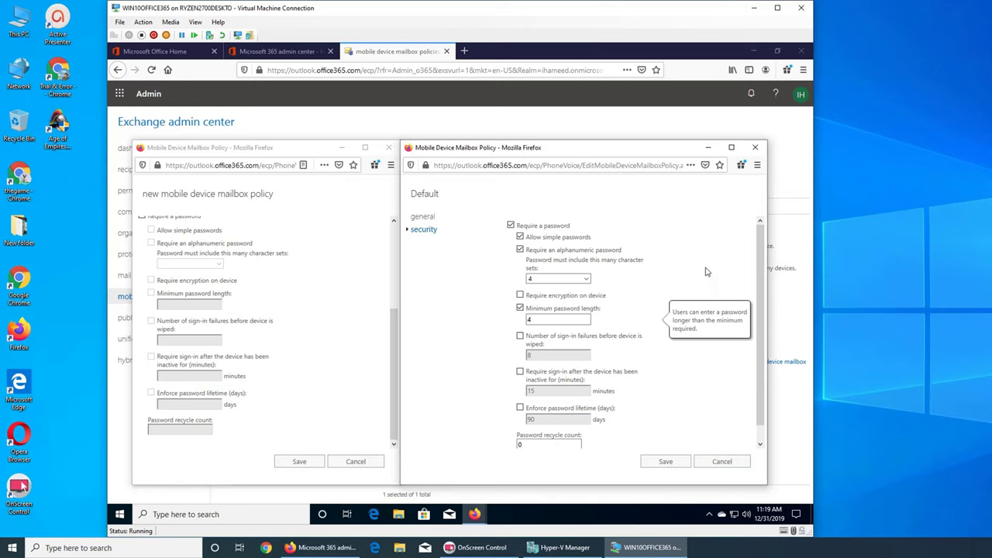
double_click(546, 322)
text(8)
click(558, 279)
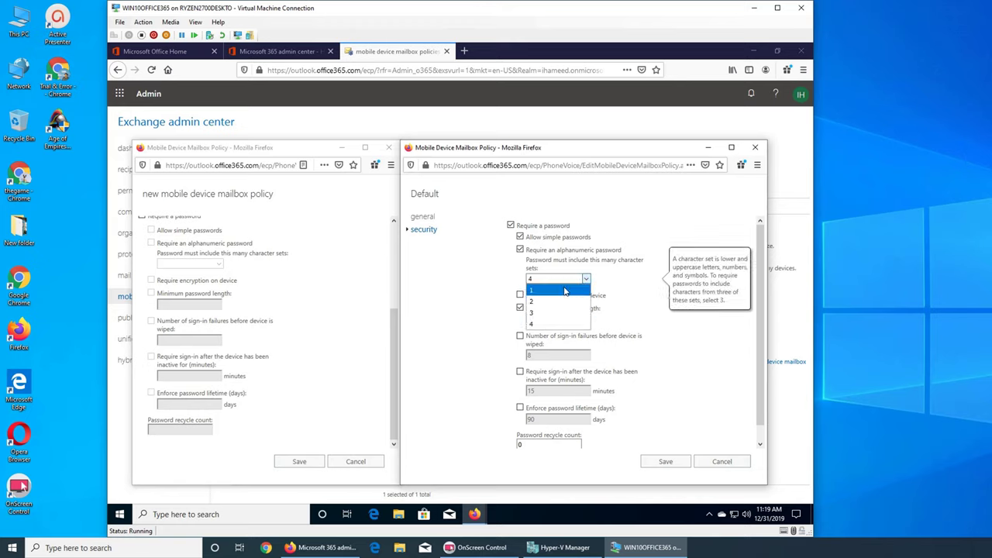
click(554, 288)
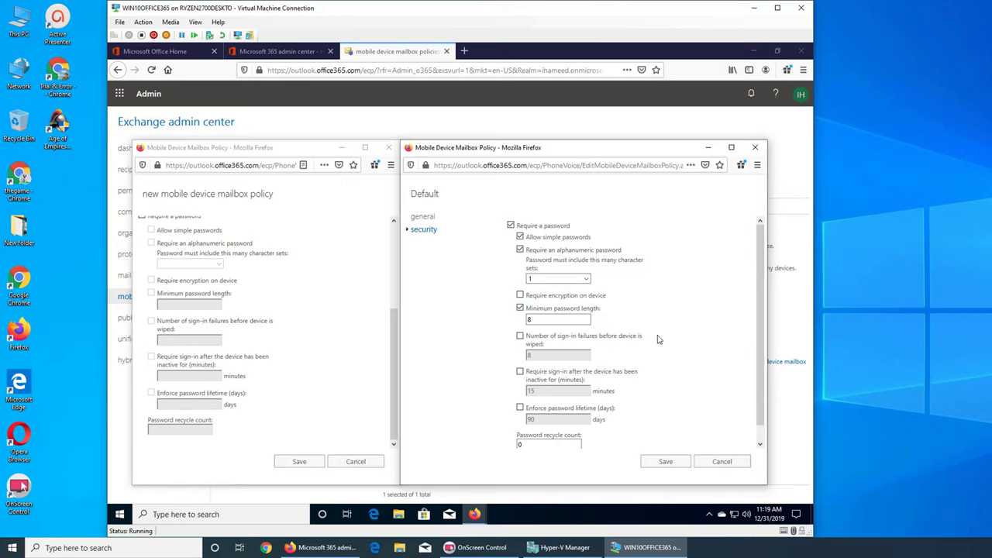
Try requiring encryption on the device and wiping it after 8 sign-in failures in the Default policy
mouse_move(589, 298)
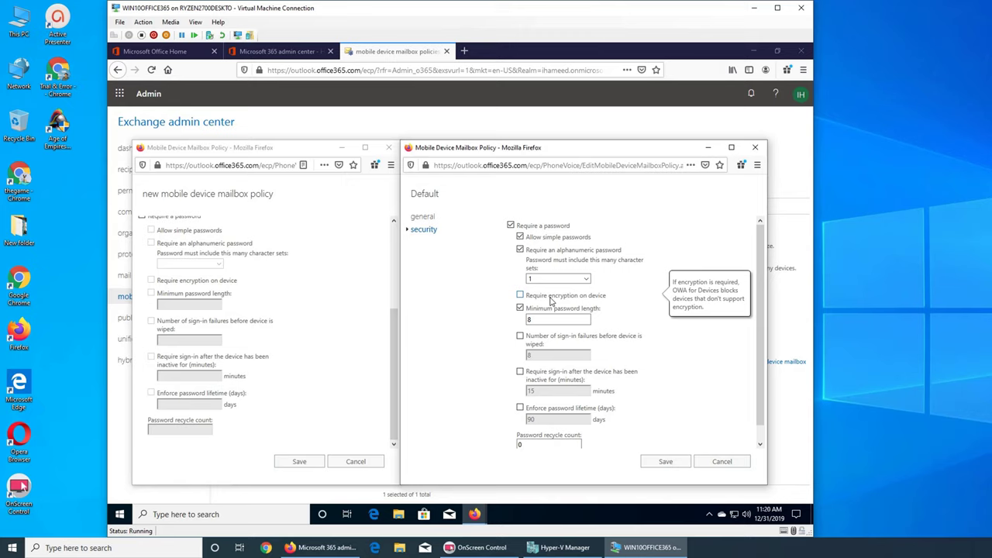
click(551, 300)
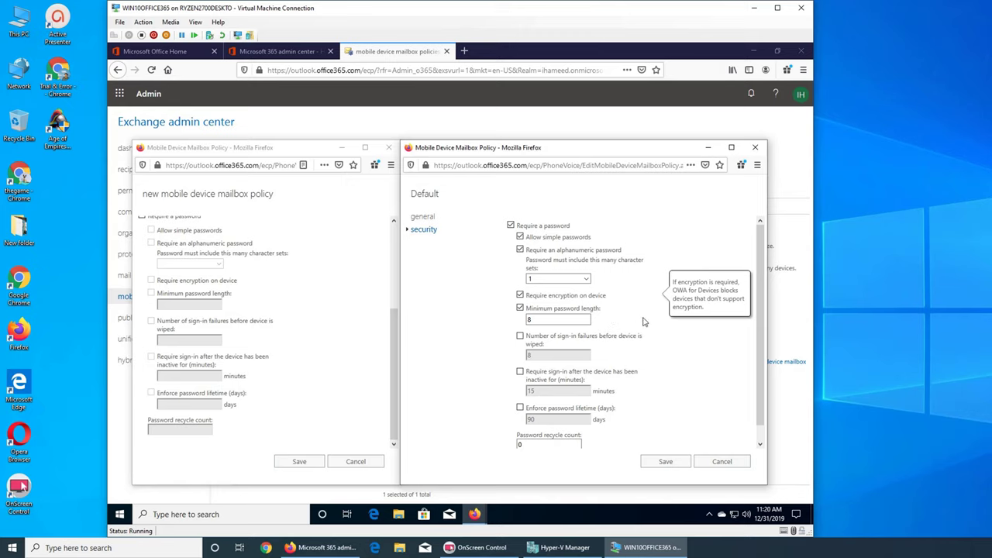
click(596, 341)
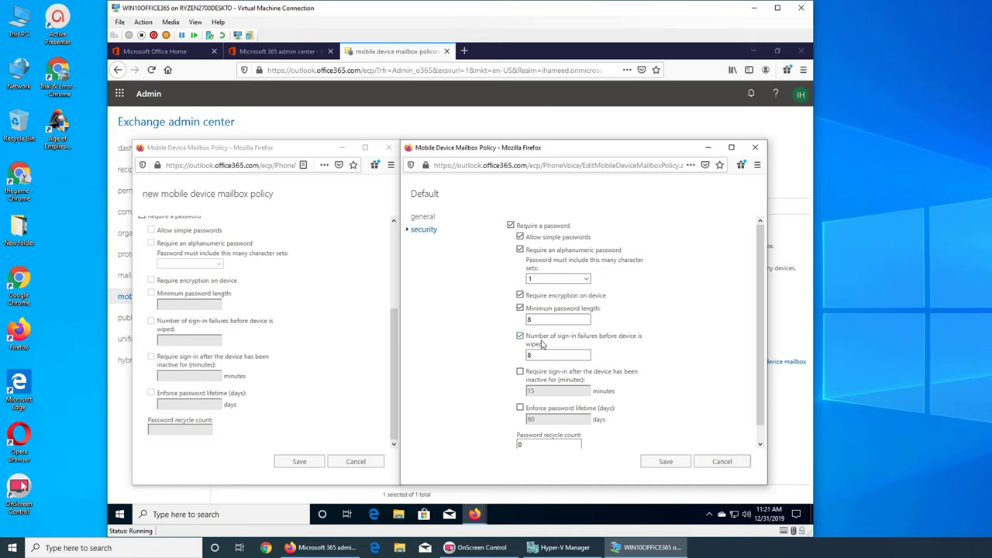
Turn off the sign-in failure limit, minimum password length and device encryption requirements in the Default policy
scroll(659, 411, down, 1)
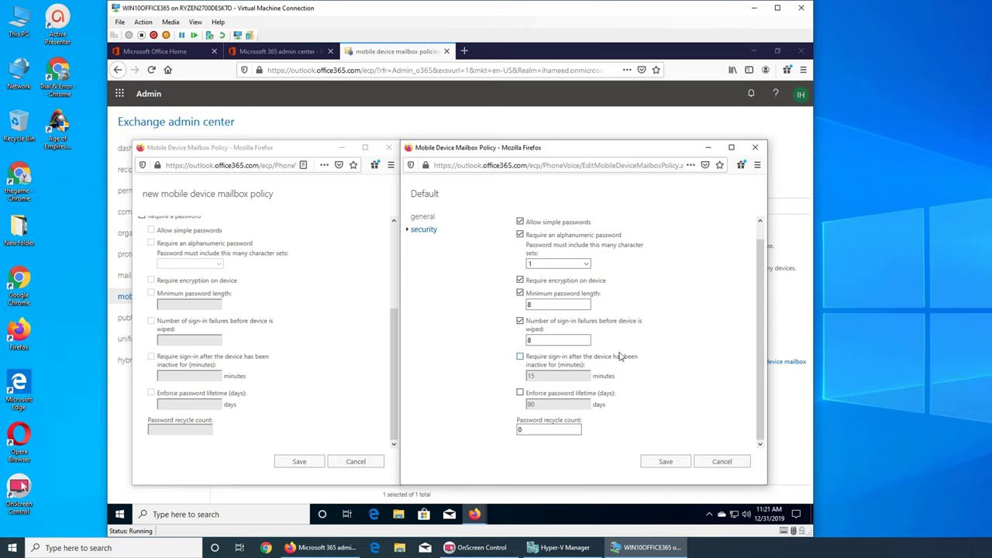
click(520, 321)
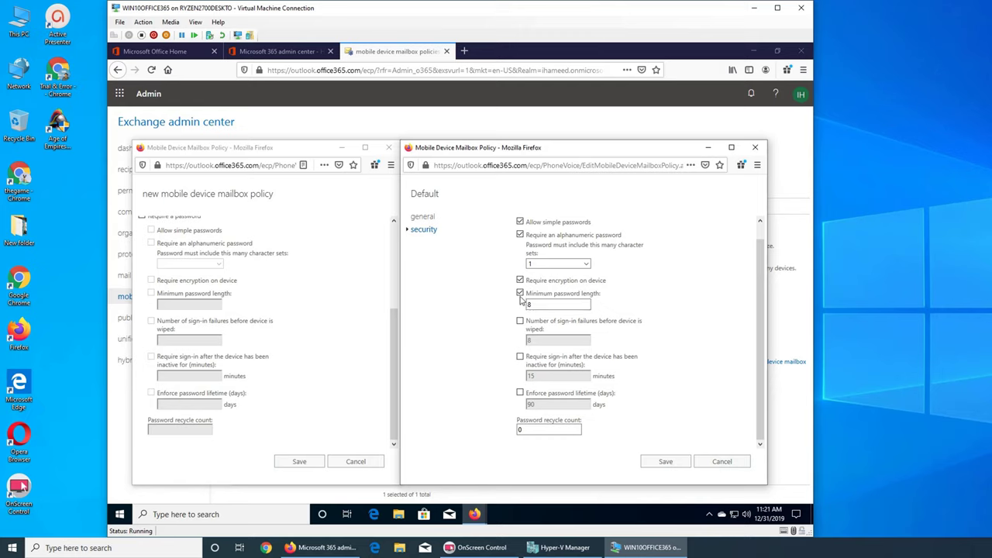
click(520, 293)
click(520, 280)
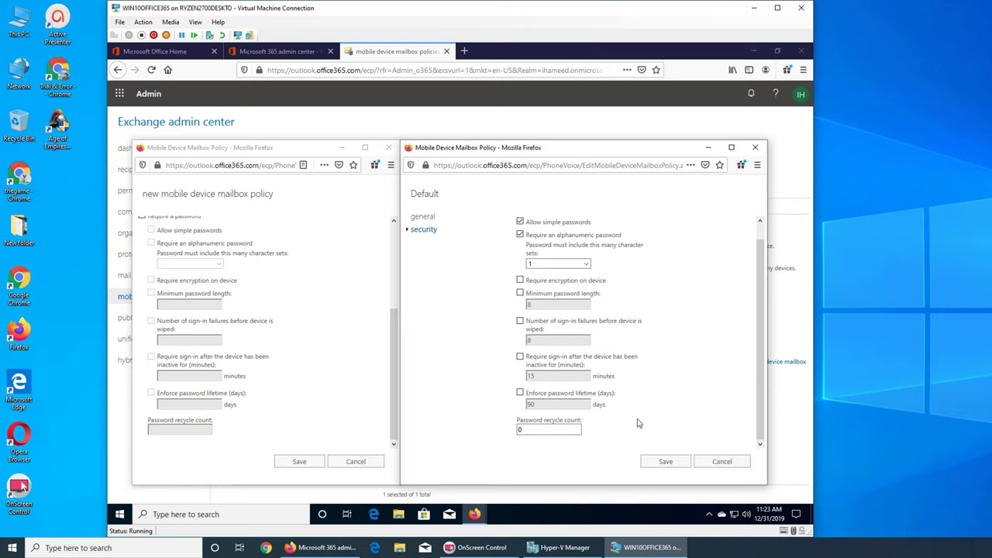
Review the password recycle count setting, and close the Default policy and the new policy form without saving
click(546, 430)
click(560, 425)
click(720, 461)
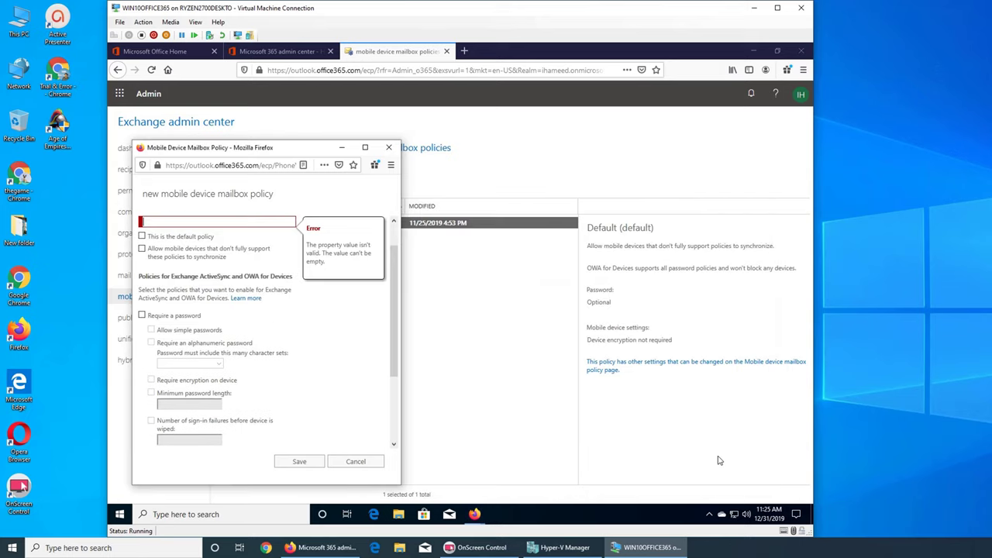
click(388, 147)
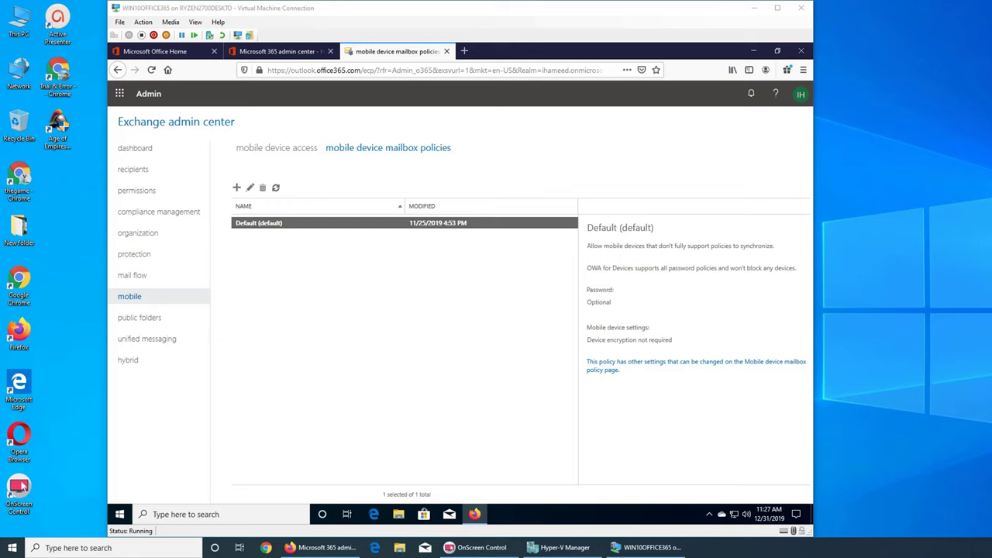
Return to the mobile device access settings and refresh the list of quarantined devices
click(273, 148)
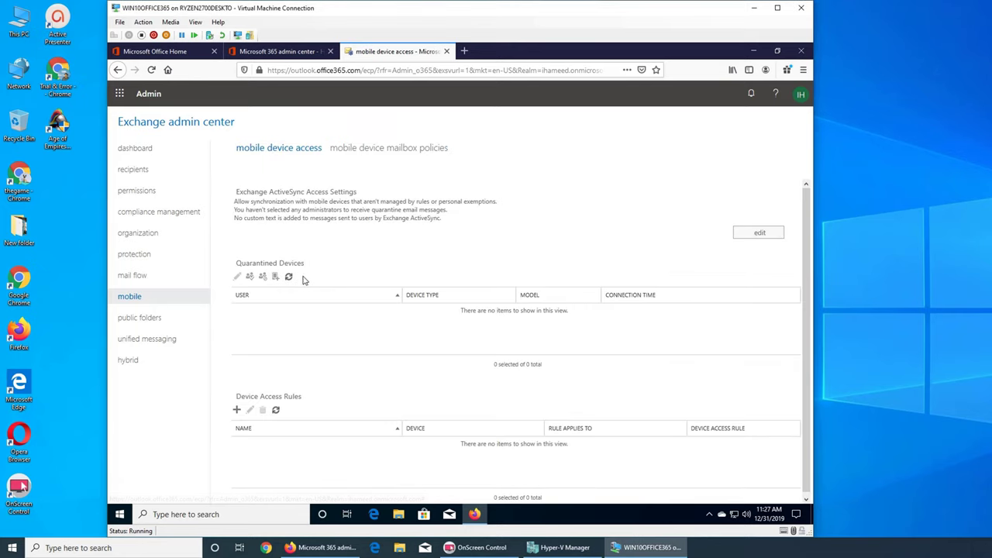
click(289, 278)
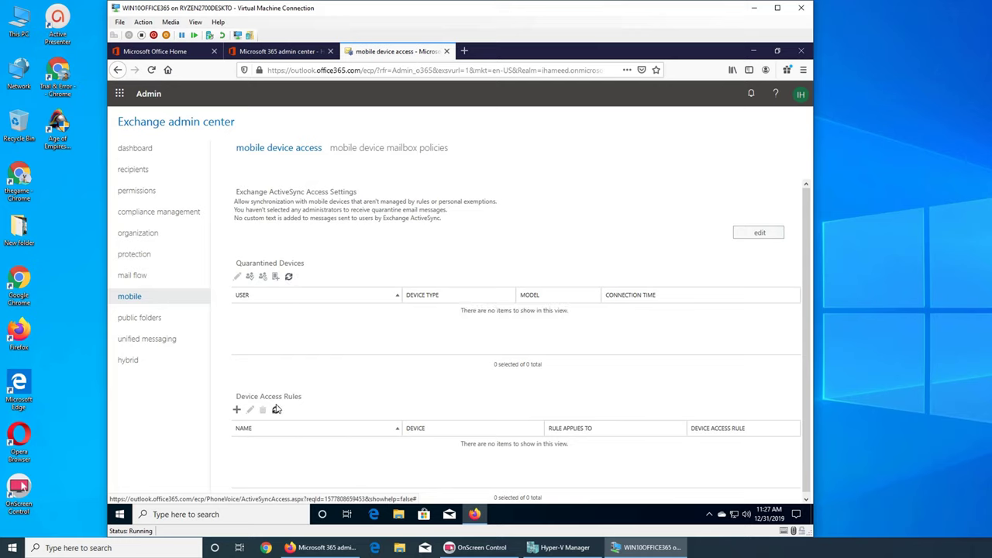
Refresh the quarantined devices list, review the Exchange ActiveSync access settings and close them without saving
click(287, 277)
click(740, 232)
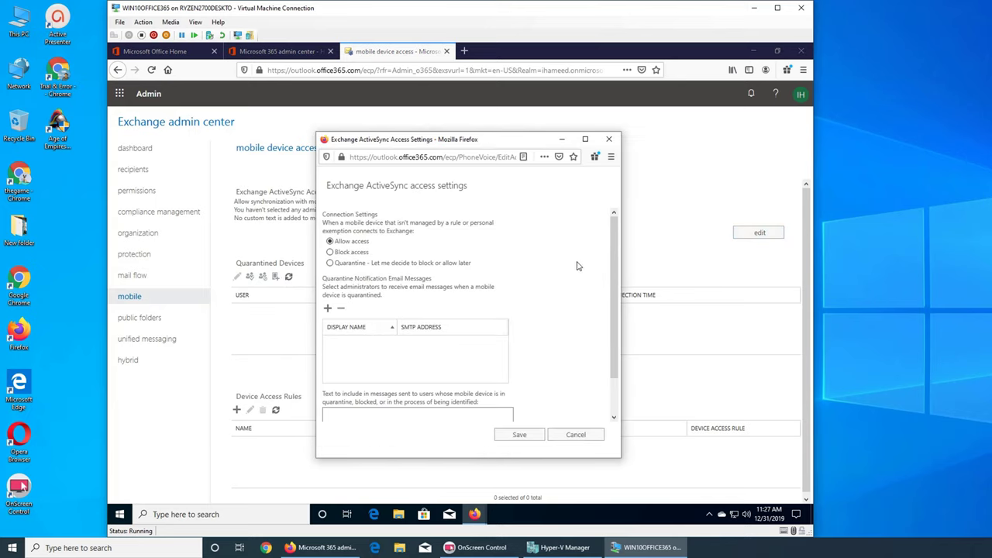
scroll(572, 308, down, 1)
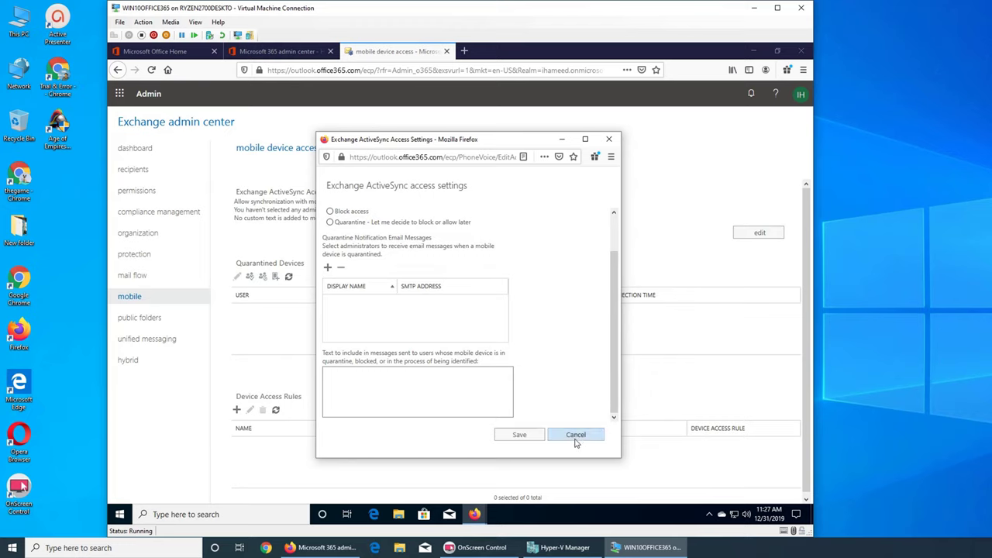
click(575, 435)
Require a password in the security settings of the Default mobile device mailbox policy and save the policy
click(394, 153)
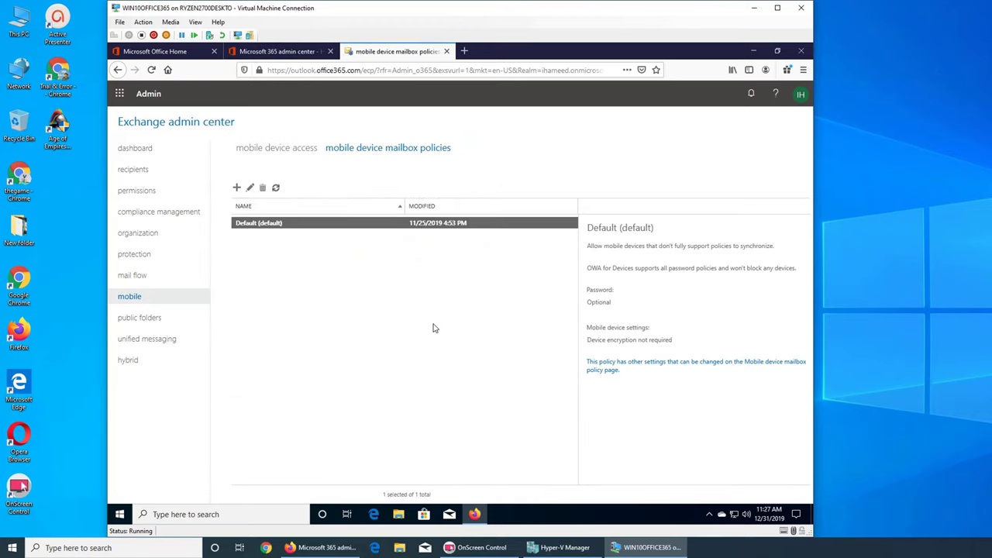
click(277, 189)
click(250, 189)
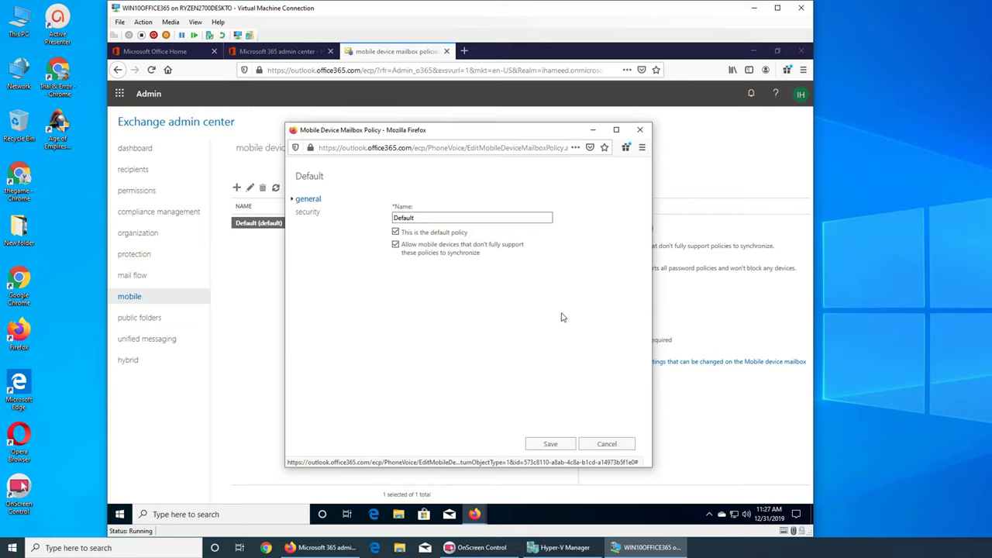
click(306, 213)
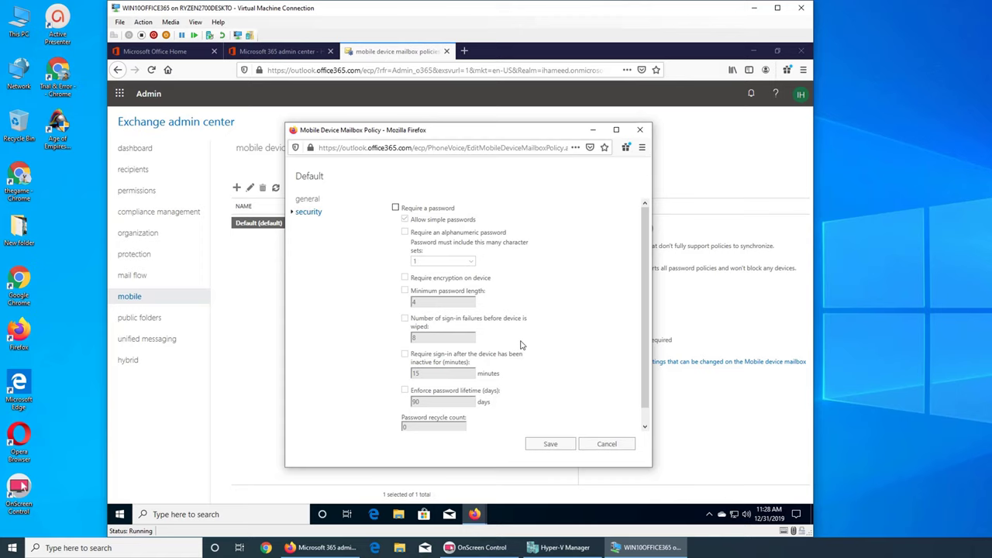
click(395, 208)
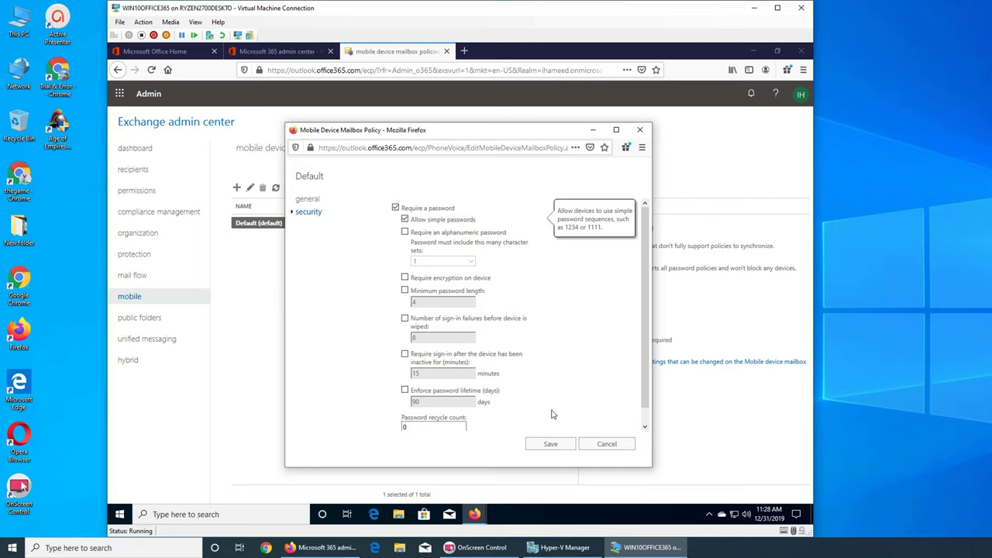
click(549, 444)
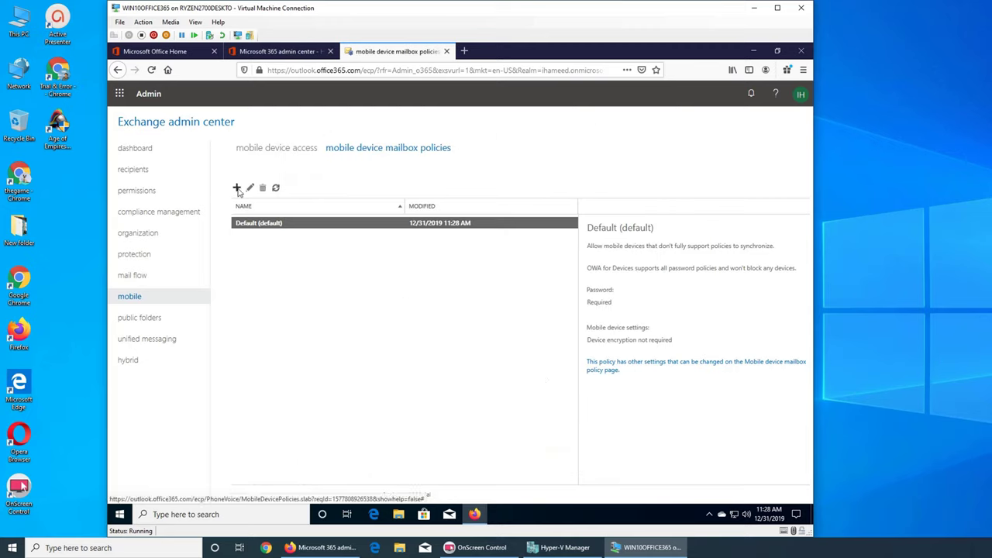
Return to the mobile device access settings and refresh the quarantined devices and device access rules lists
click(271, 149)
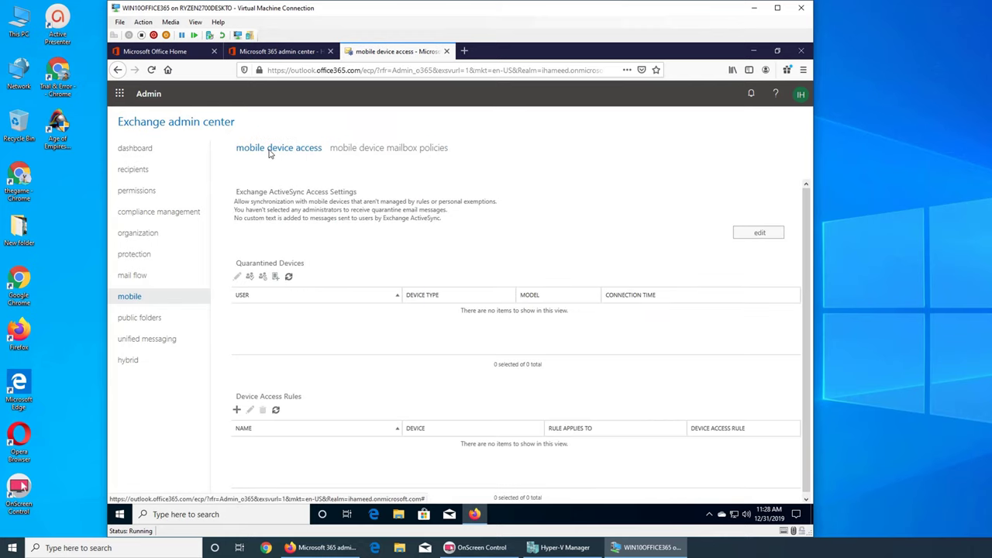
click(288, 276)
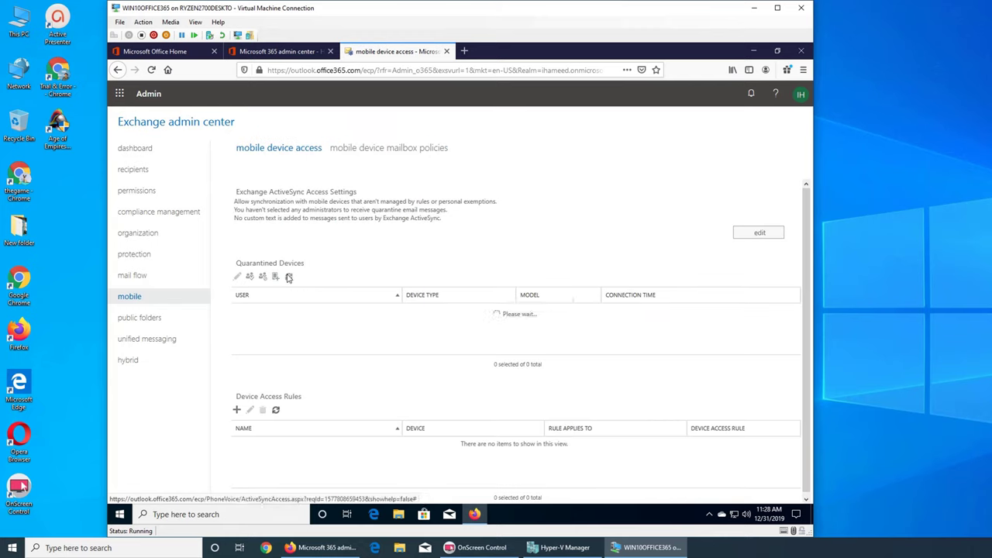
click(276, 411)
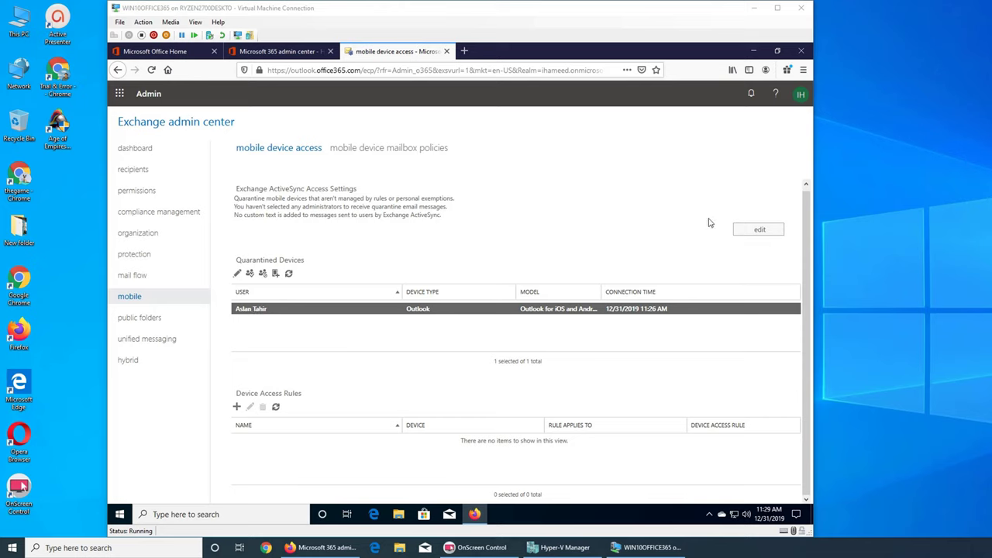
Set the Exchange ActiveSync connection setting to Allow access for unmanaged mobile devices and save it
click(757, 230)
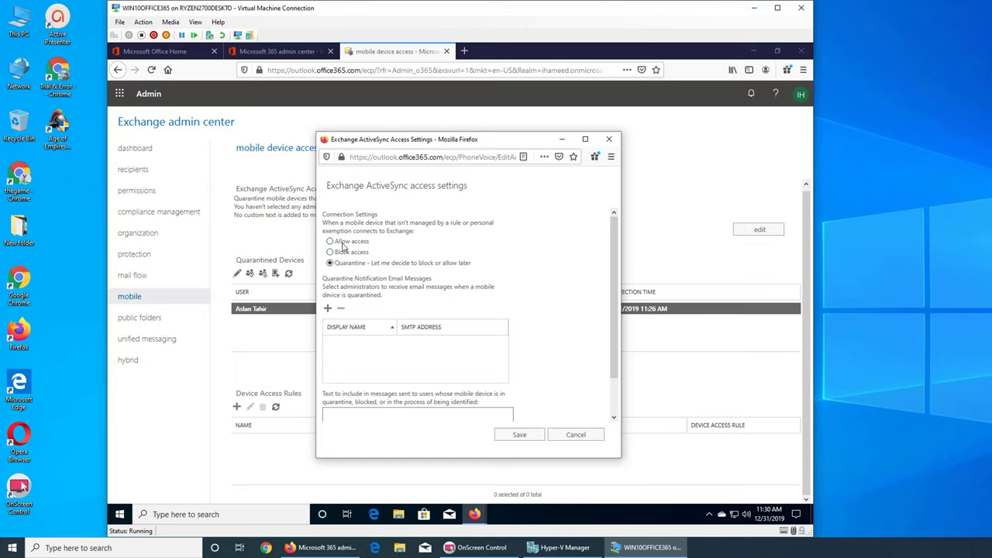
click(329, 241)
click(529, 438)
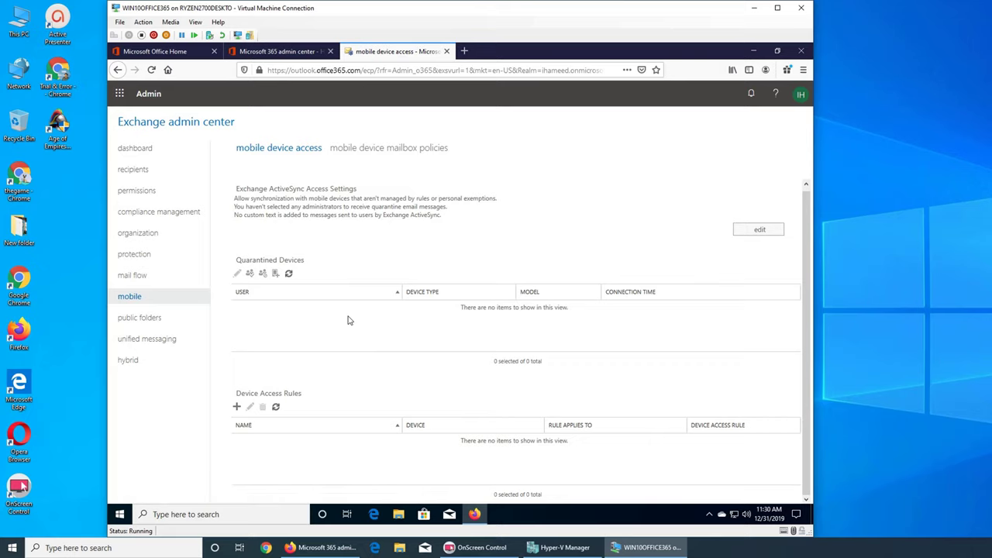
Set the Exchange ActiveSync connection setting to Quarantine - Let me decide to block or allow later, save it, and refresh the quarantined devices
click(748, 233)
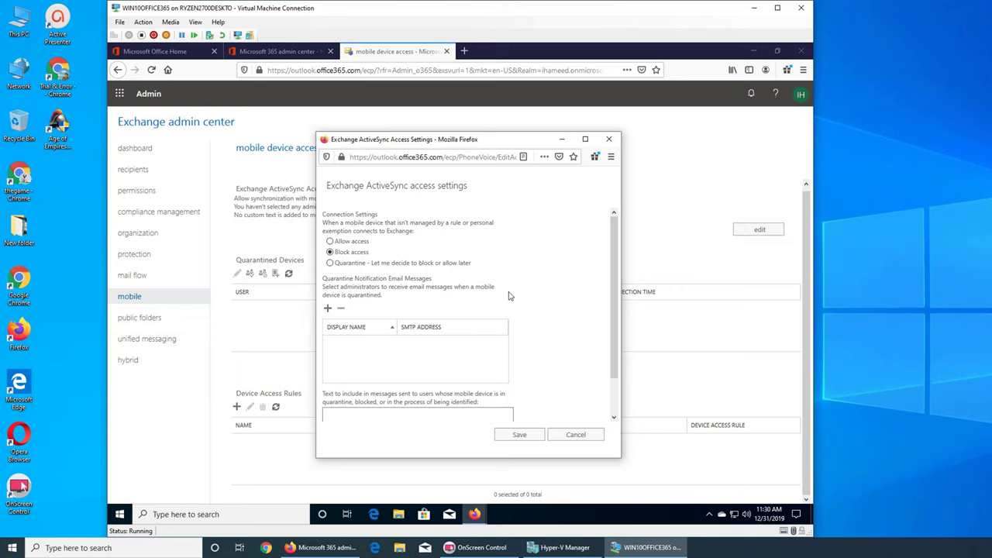
click(339, 264)
click(520, 436)
scroll(415, 361, down, 1)
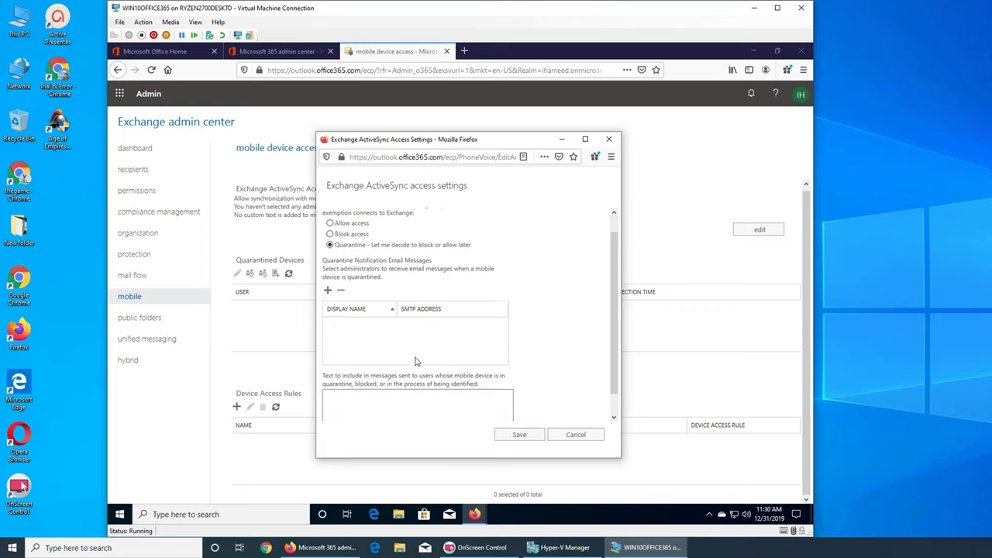
scroll(414, 360, down, 1)
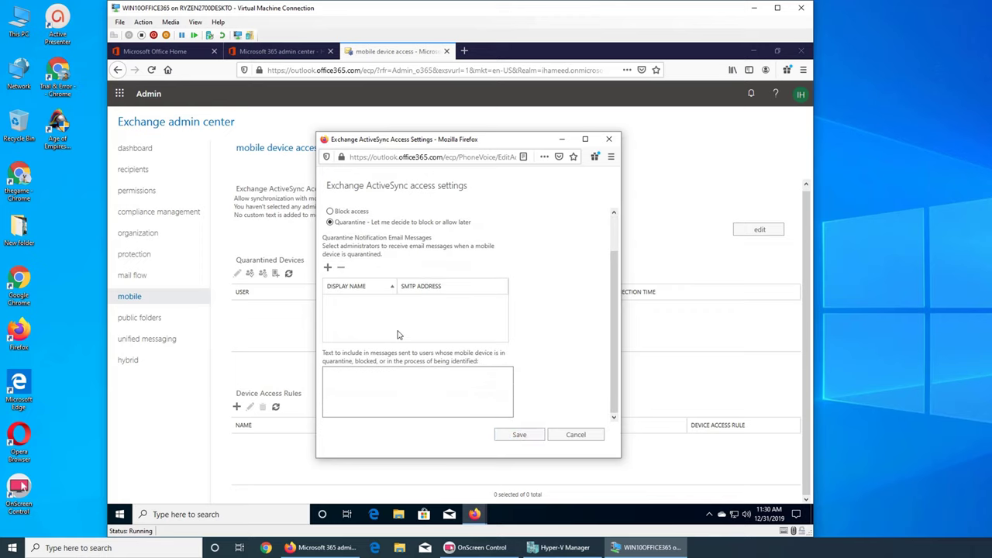
click(519, 434)
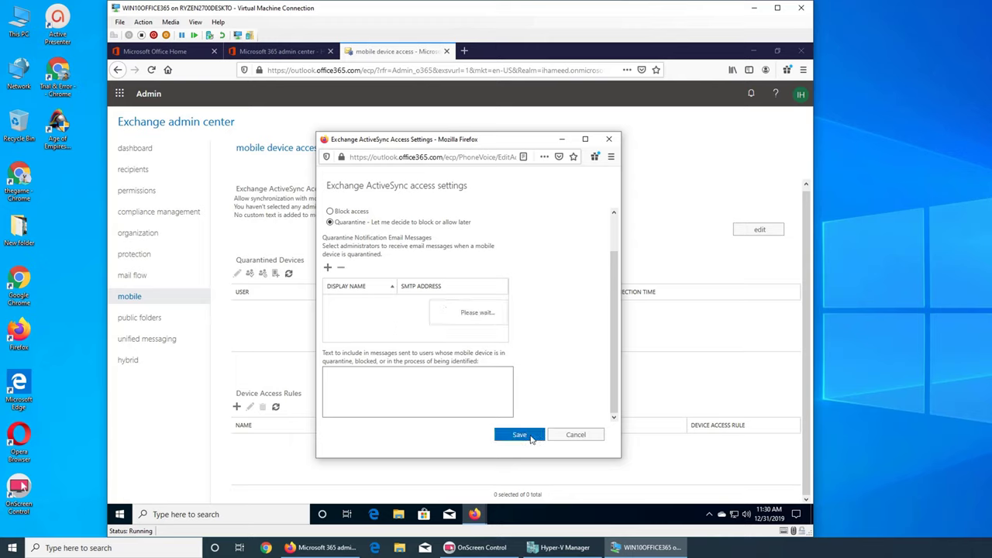
click(289, 274)
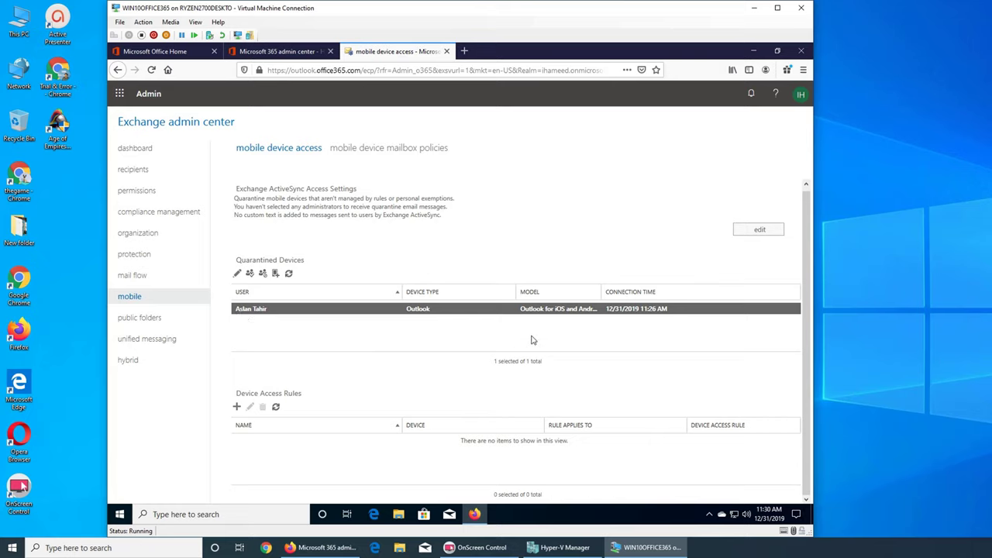
Sort the quarantined devices by connection time, try to open the Outlook device's details, and close the details window
click(607, 295)
click(238, 275)
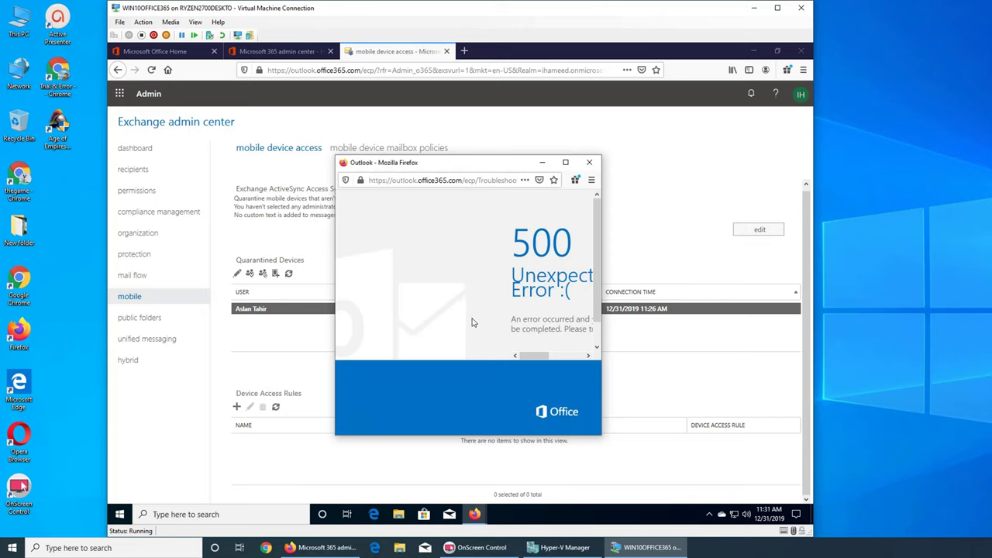
click(589, 163)
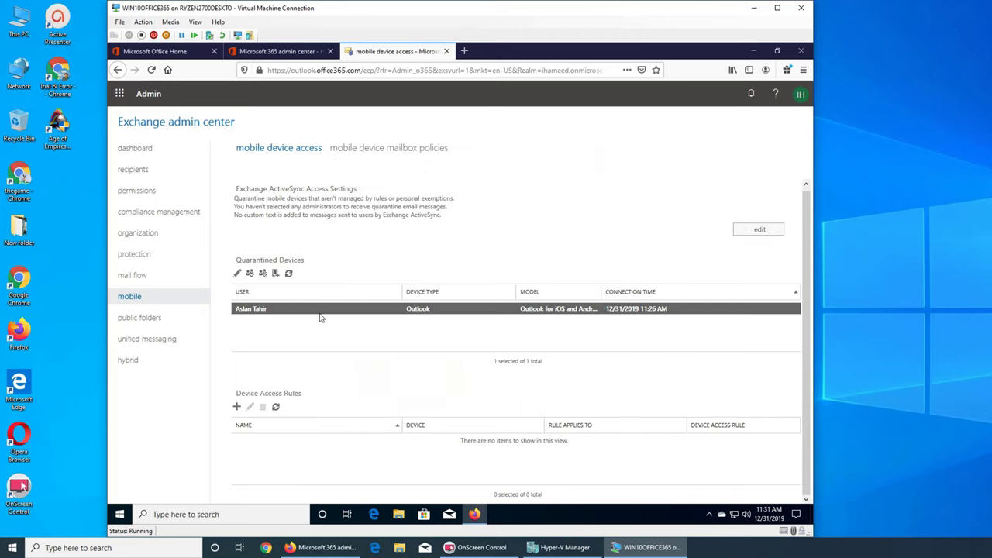
Review the new device access rule form and model list for the quarantined Outlook device, and cancel without saving
click(275, 274)
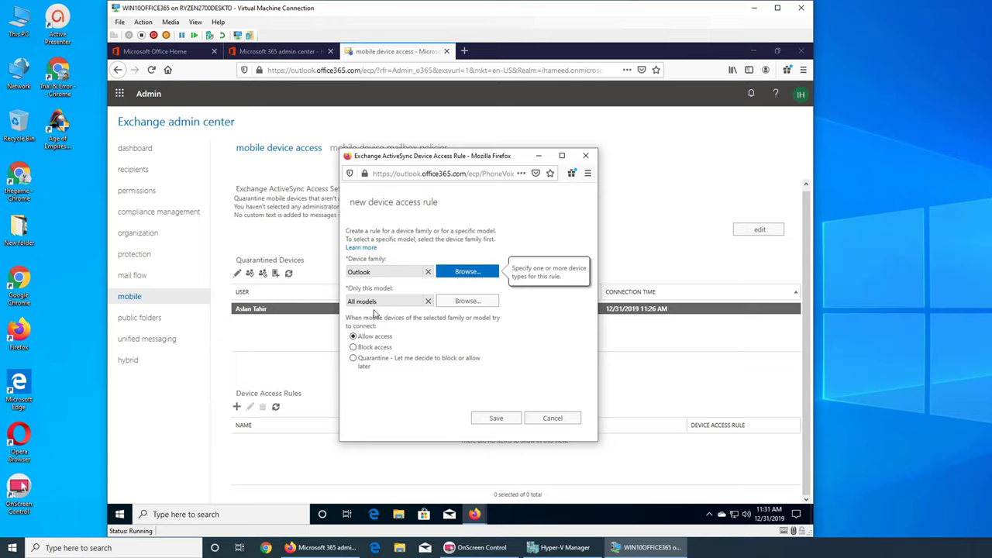
click(461, 301)
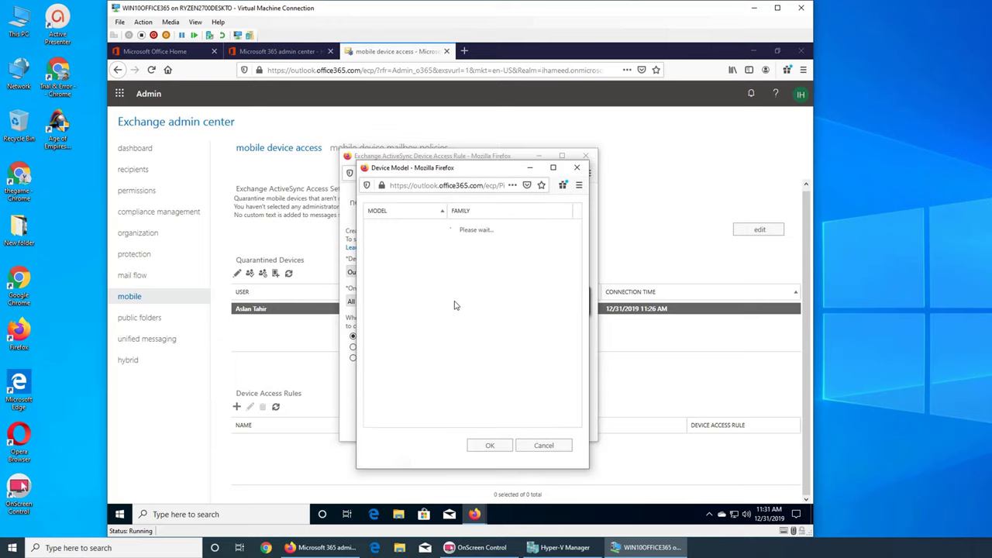
click(544, 446)
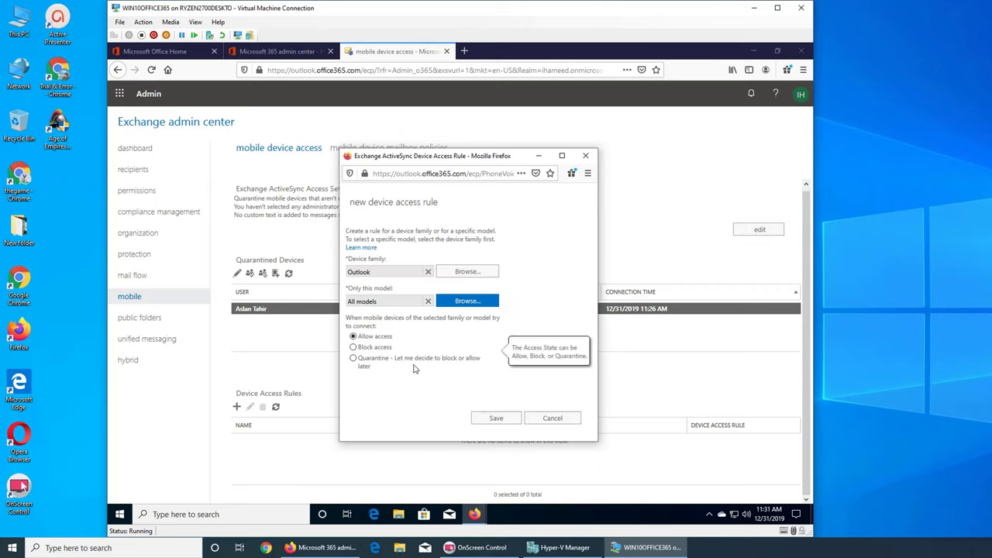
click(550, 418)
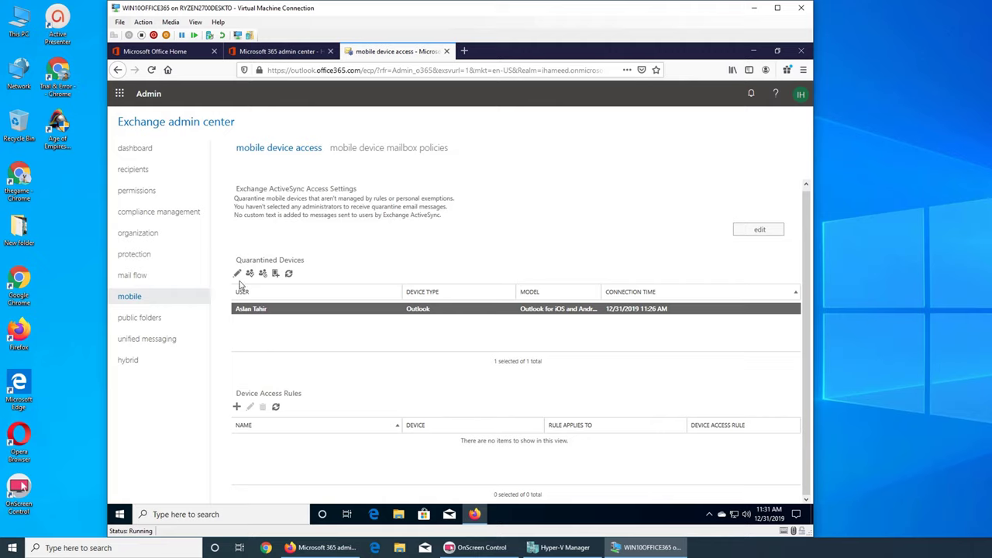
Refresh the quarantined devices, look at a blank new device access rule form, and cancel it
click(289, 273)
click(237, 406)
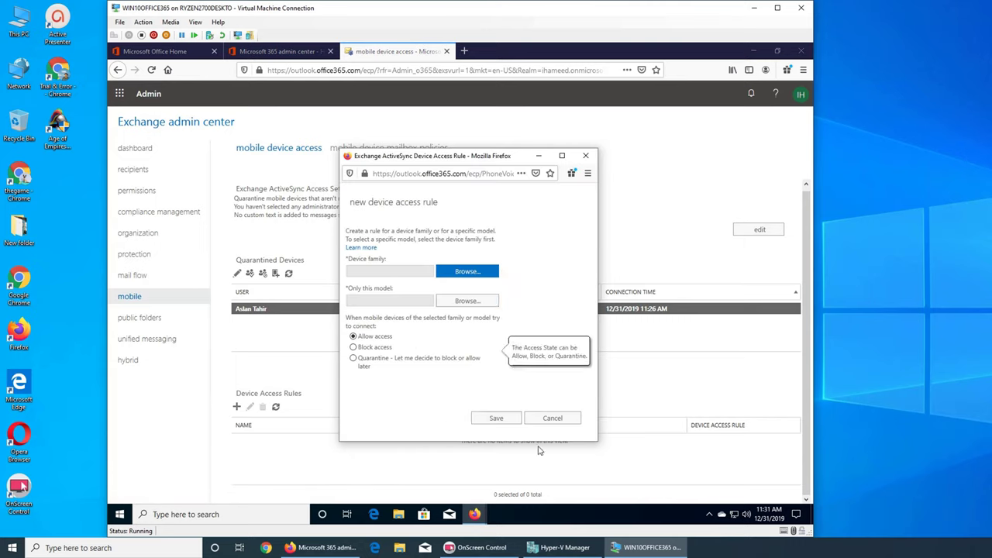
click(555, 420)
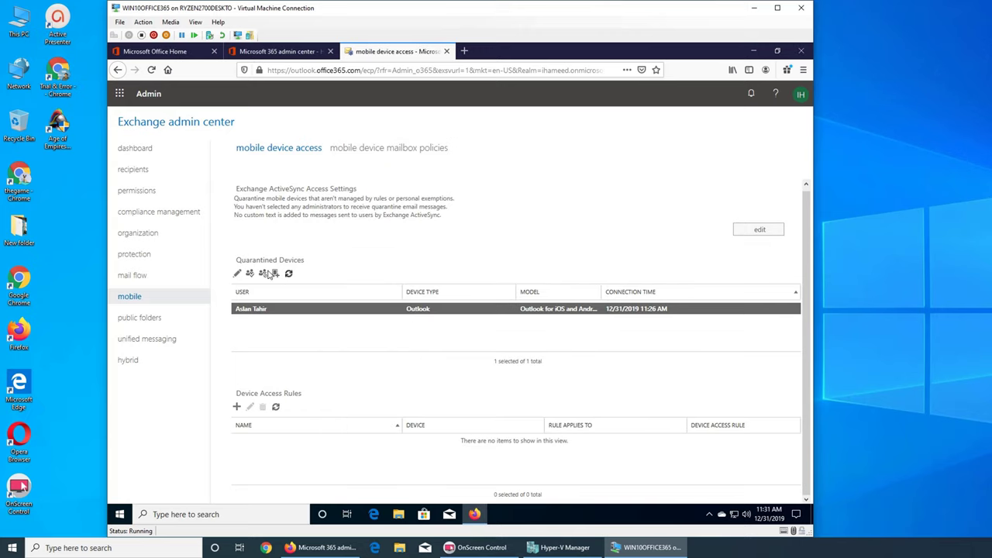
Try twice more to open the quarantined Outlook device's details, refreshing the quarantined devices list between attempts and closing each details window
click(237, 274)
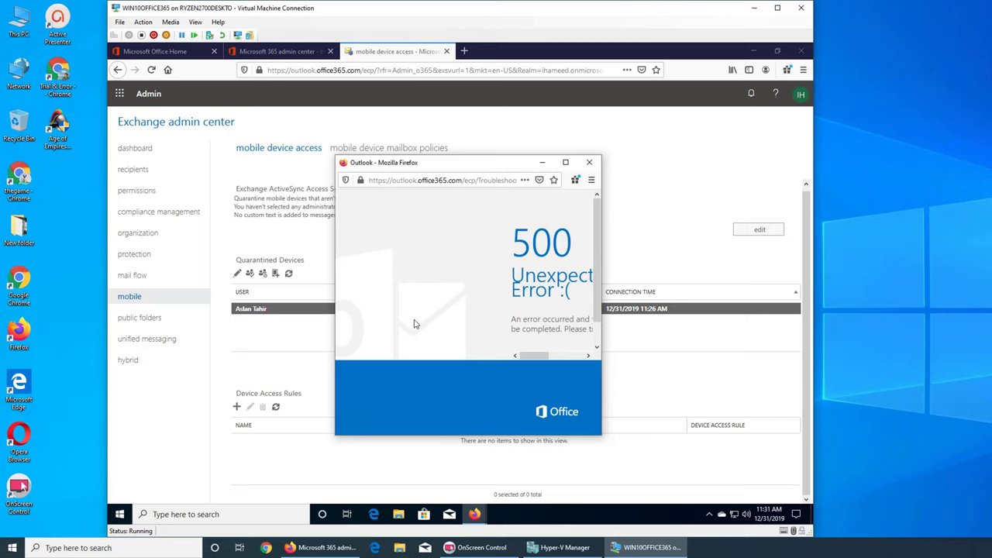
click(567, 358)
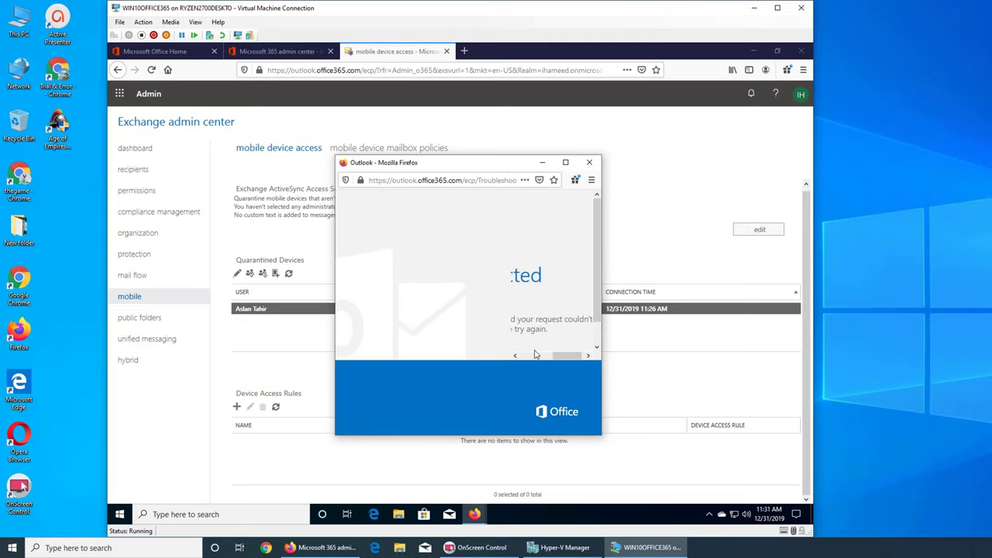
click(589, 162)
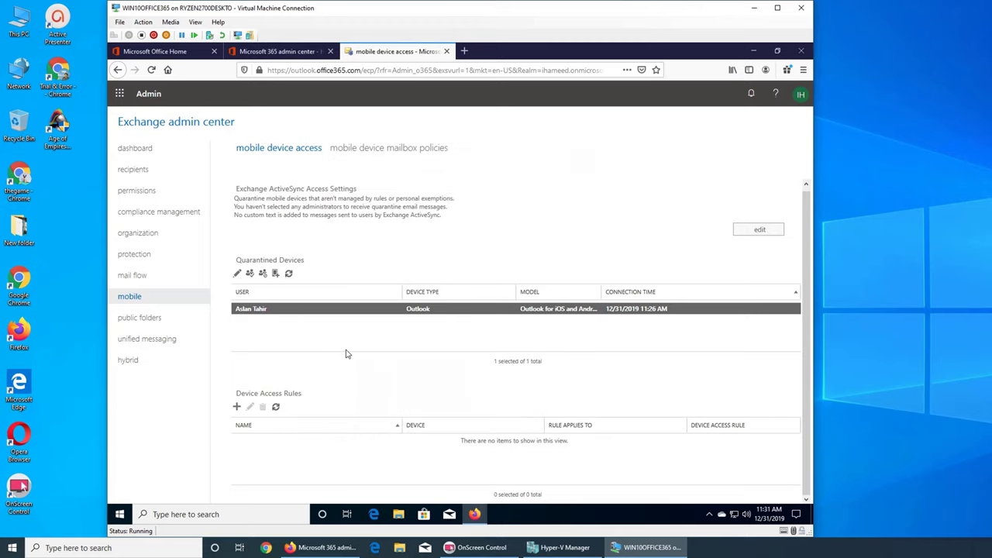
click(289, 273)
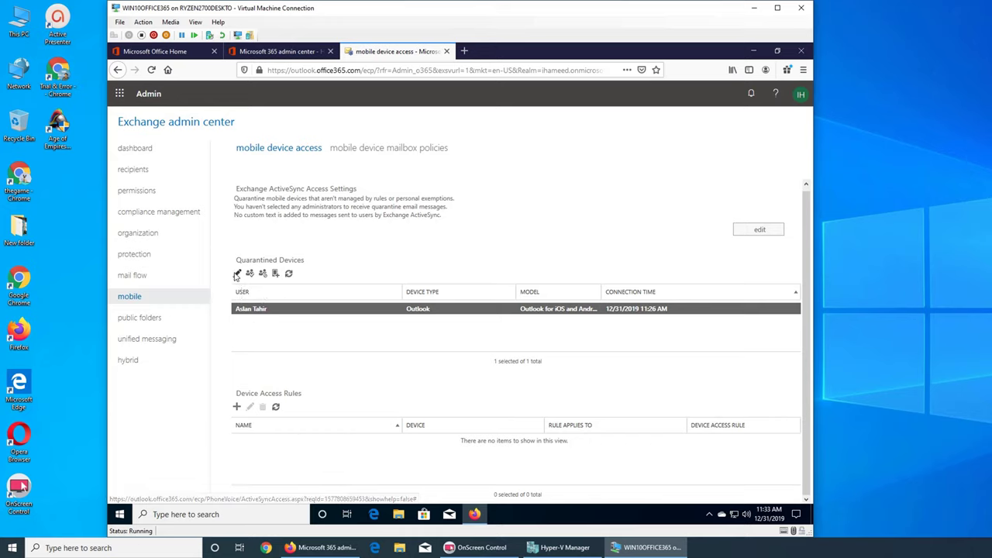
click(237, 275)
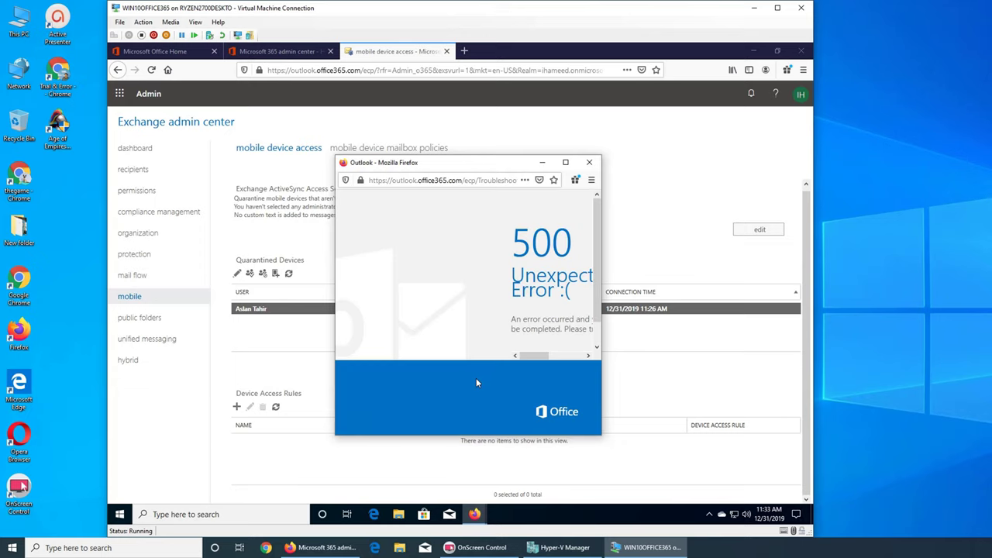
click(589, 162)
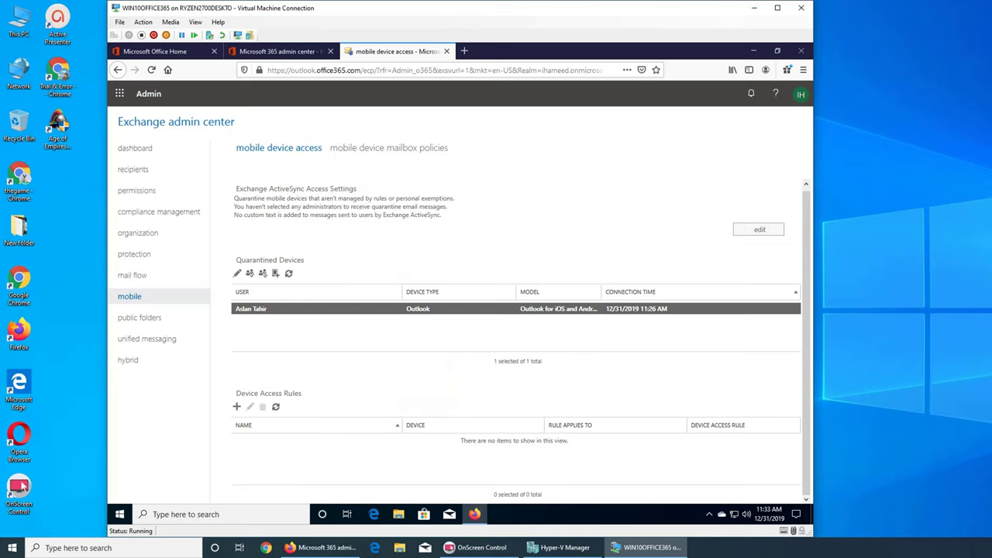